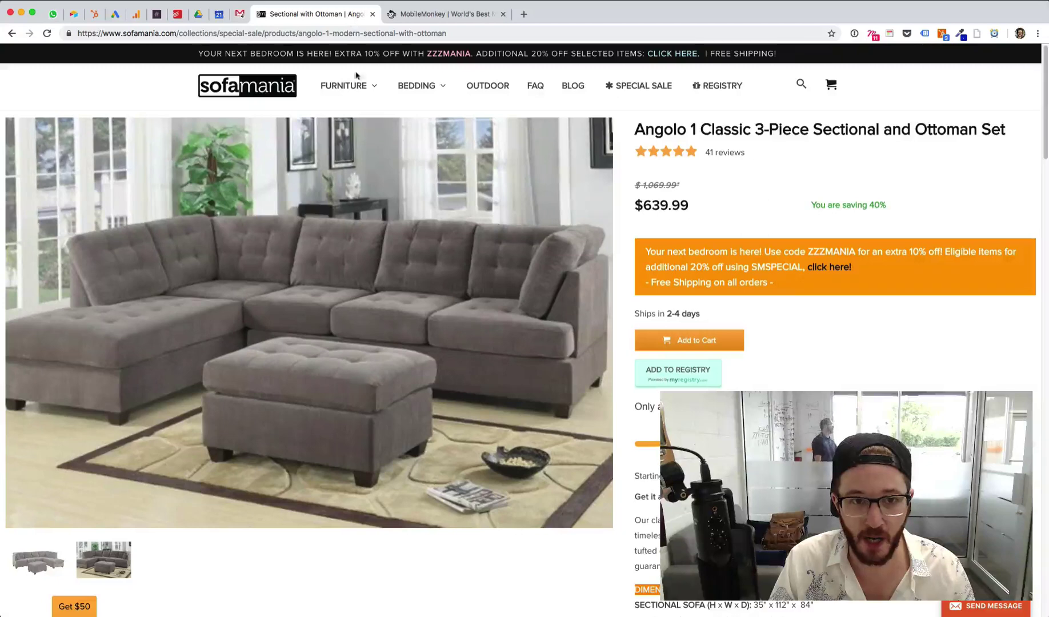
- Switch to the 'Sectional with Ottoman' Sofamania product page tab
left_click(350, 15)
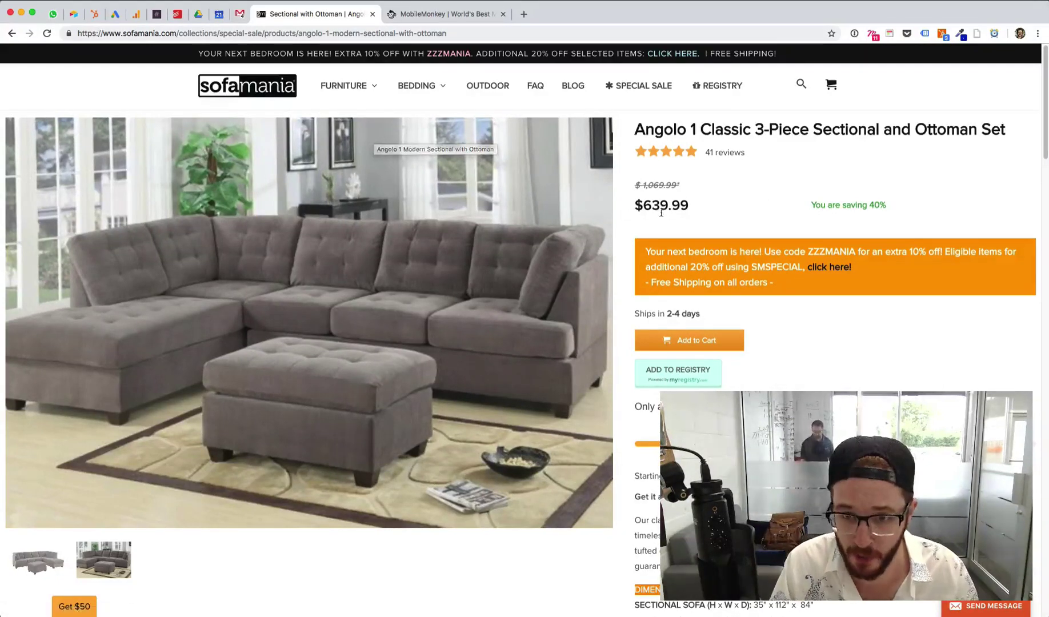
- Highlight the Angolo sectional set's $639.99 sale price
left_click_drag(636, 210, 687, 207)
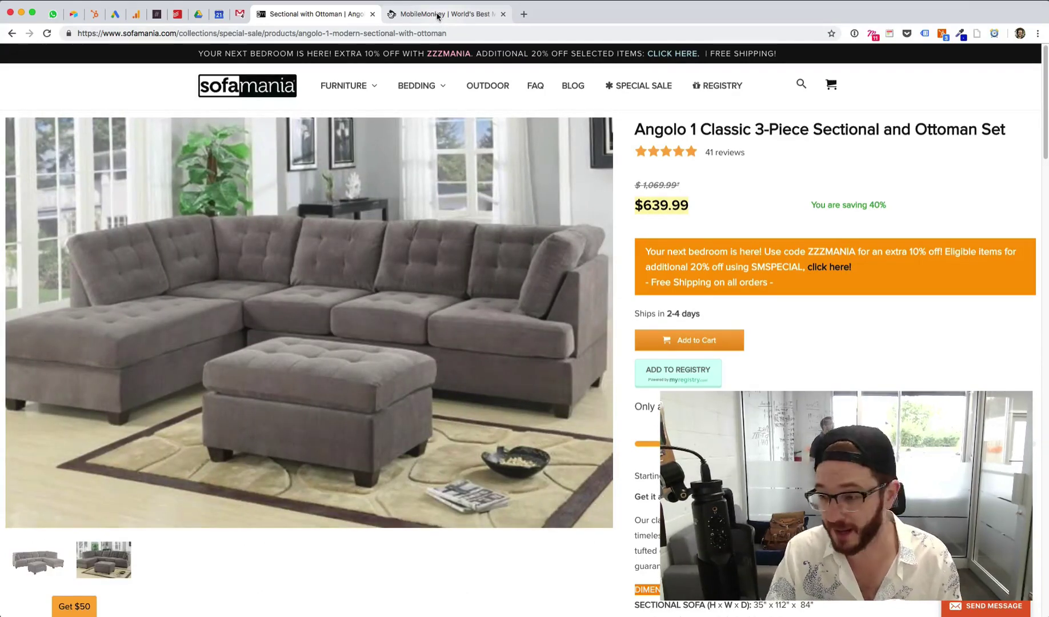
- Return to MobileMonkey, dismiss the chatbot popup and summit banner, and log in
left_click(437, 15)
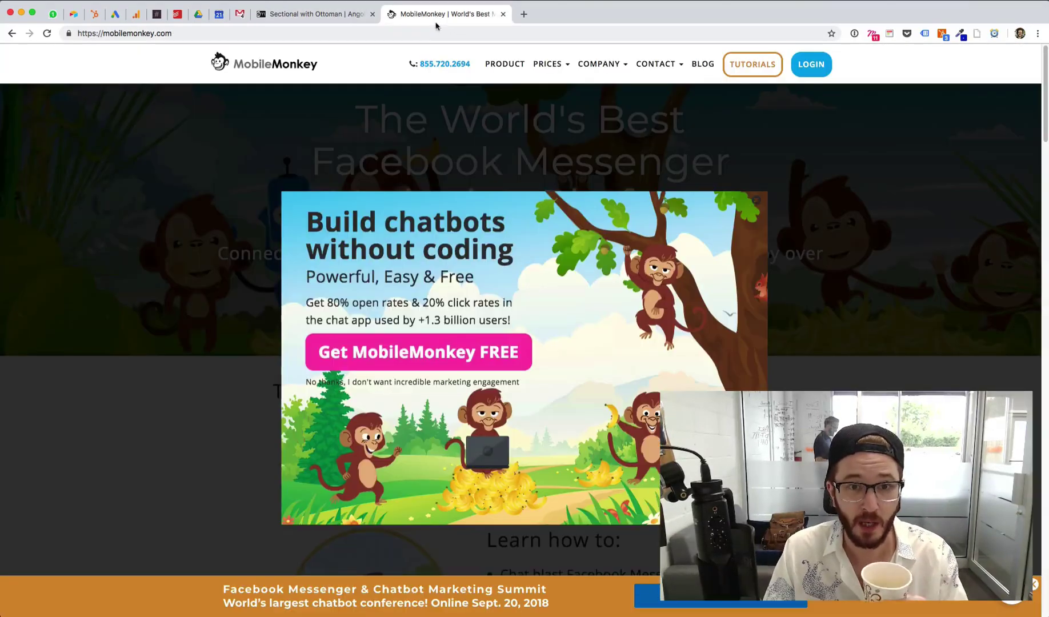
left_click(755, 199)
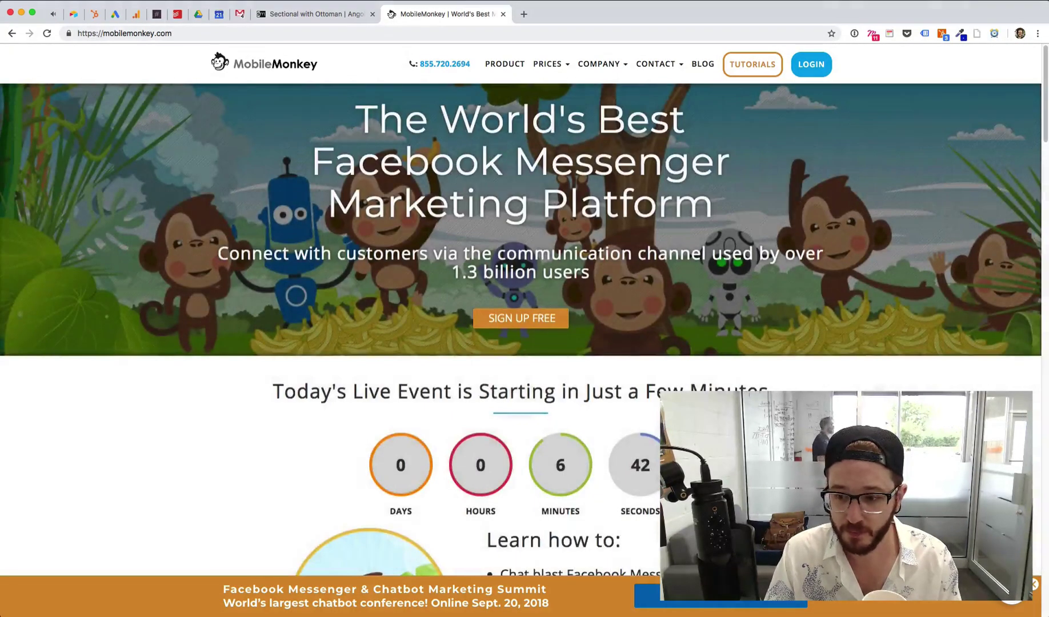
left_click(1033, 587)
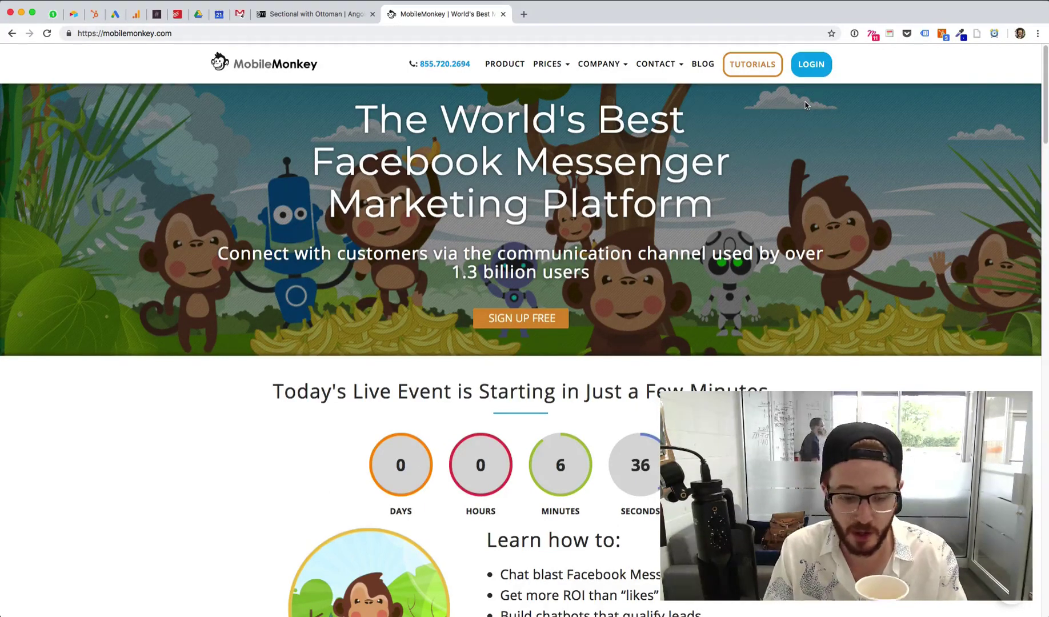
left_click(812, 70)
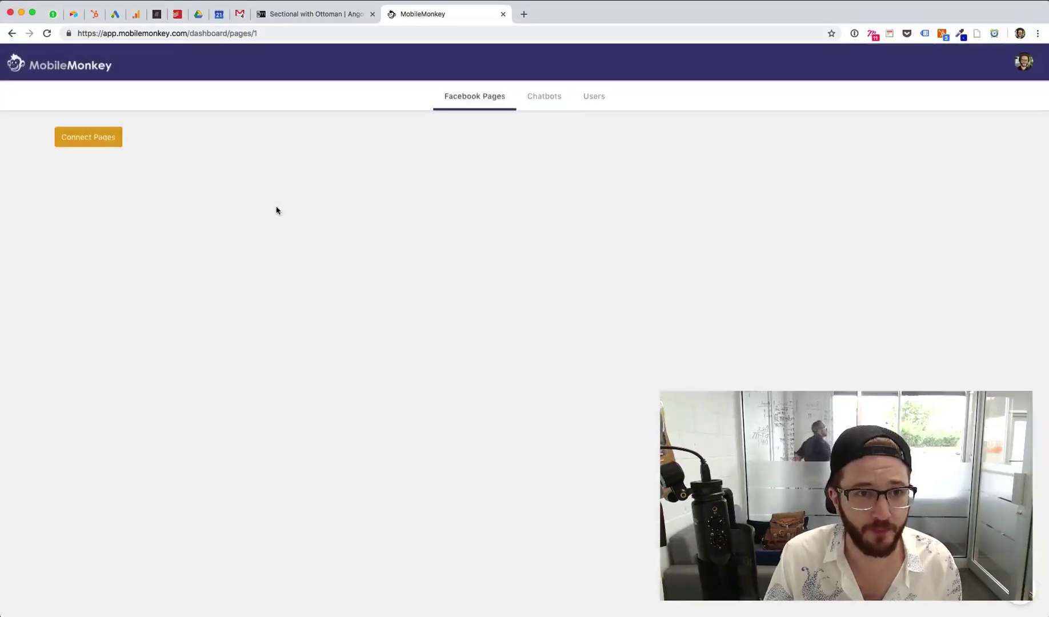
- Open the Sofamania page's dashboard and its Sofamania Chatbot in the editor
scroll(376, 388, "down", 2)
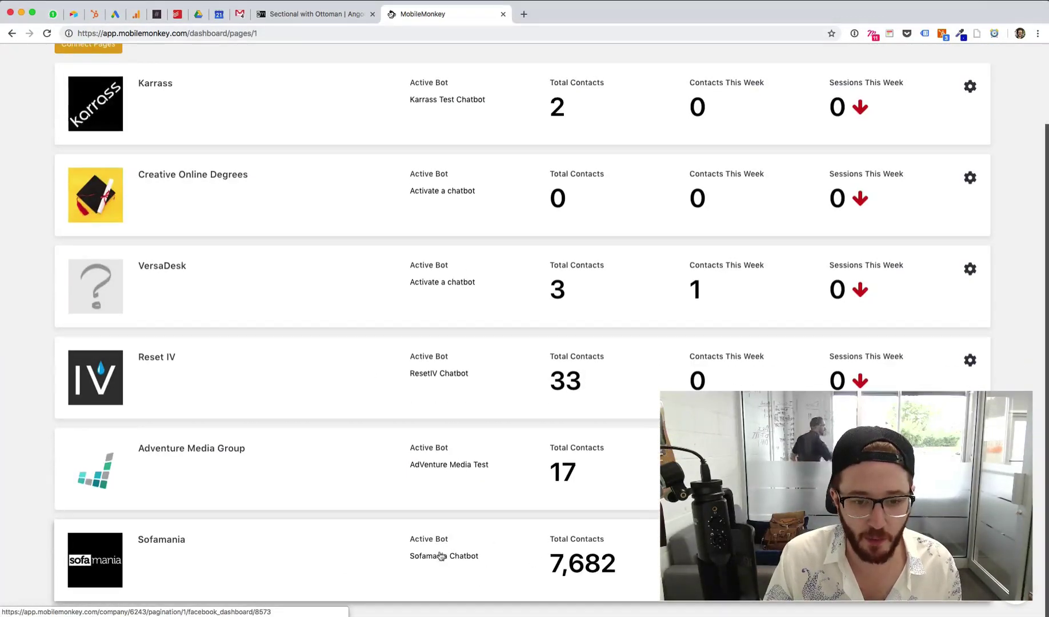
left_click(441, 557)
left_click(184, 319)
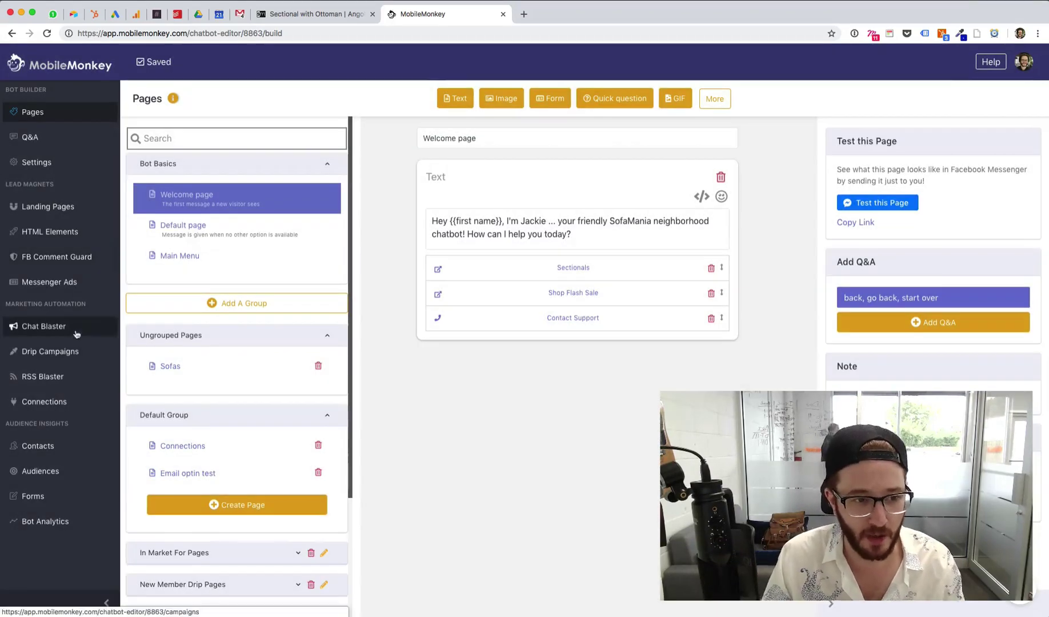
- Collapse the other groups and create a '40% Angolo Sectional' page under Chat Blasts
left_click(327, 164)
left_click(326, 226)
left_click(327, 263)
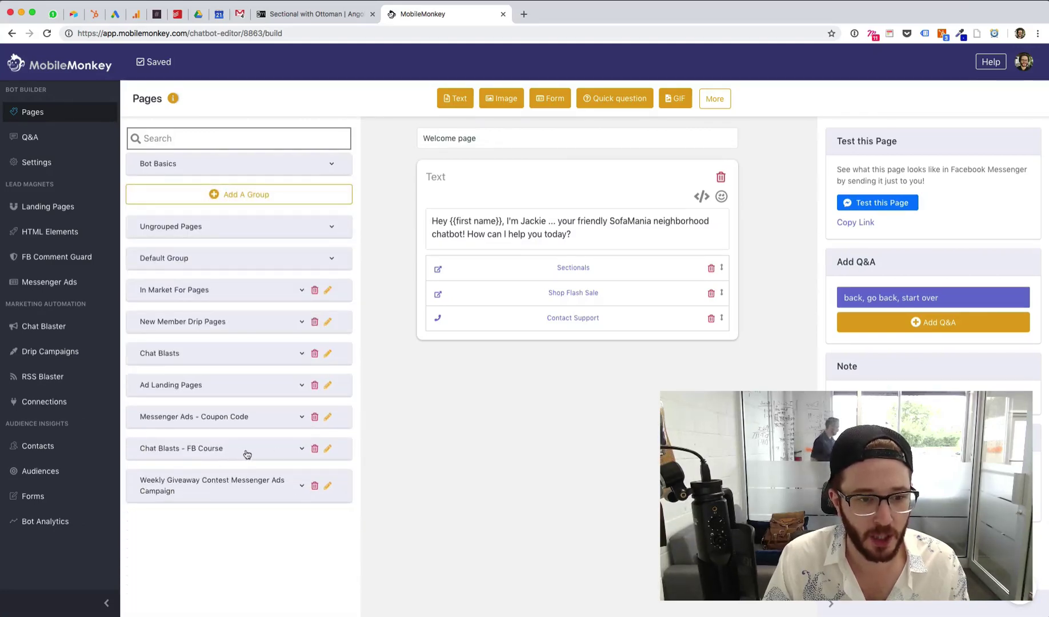
left_click(304, 357)
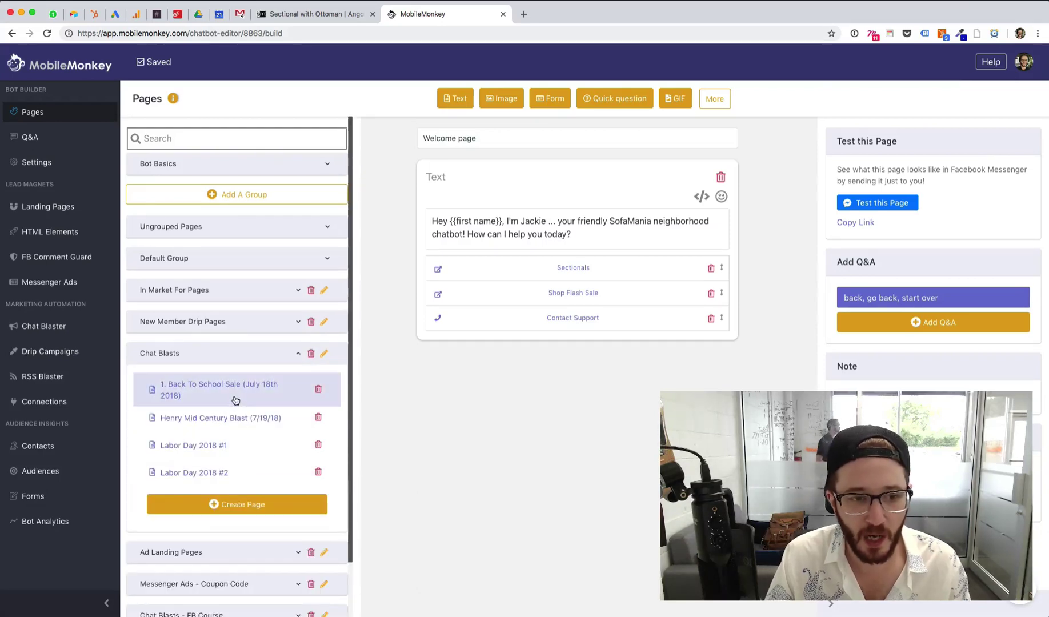
left_click(236, 503)
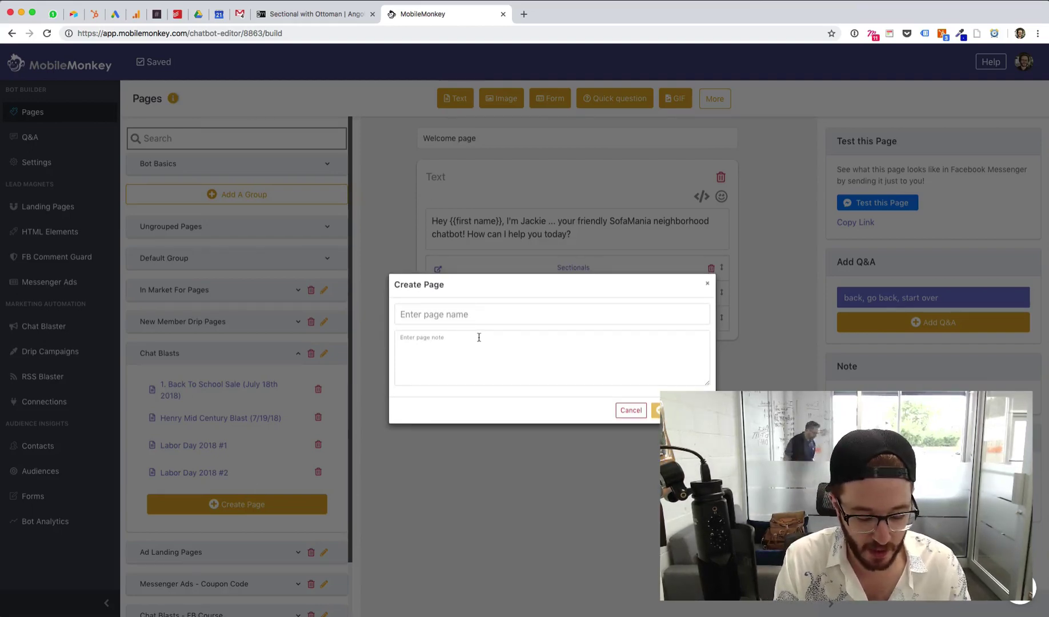
type("40% ")
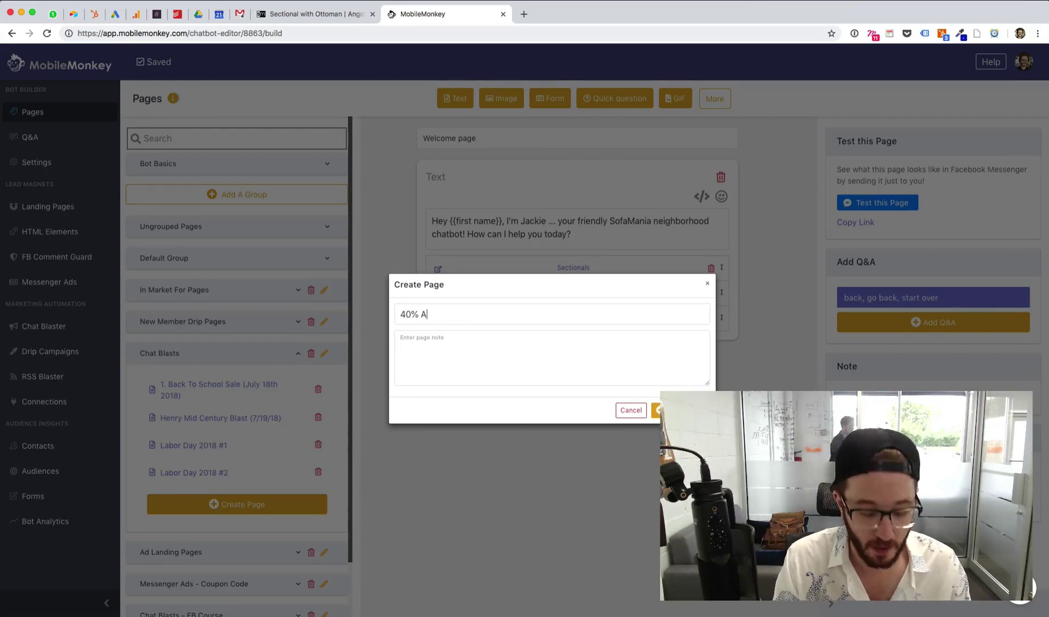
type("Angolo ")
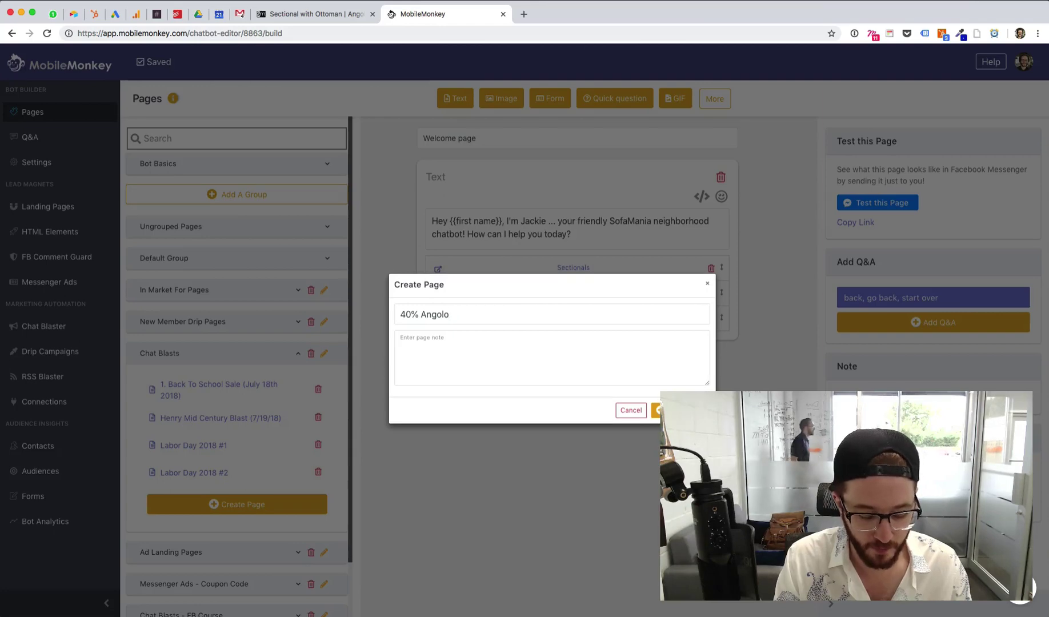
type("Sectional")
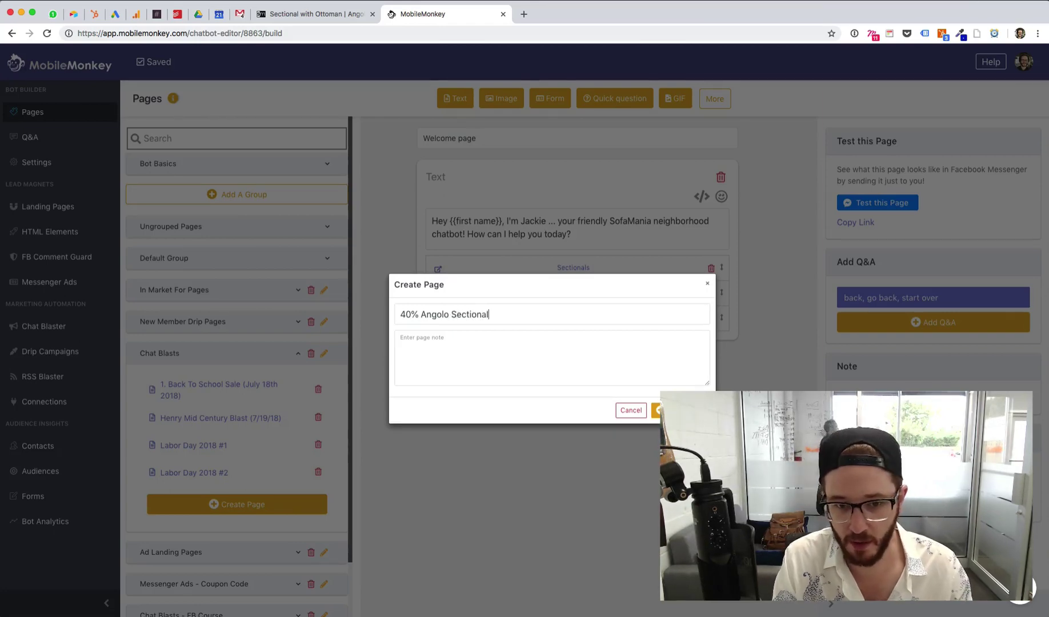
key("Return")
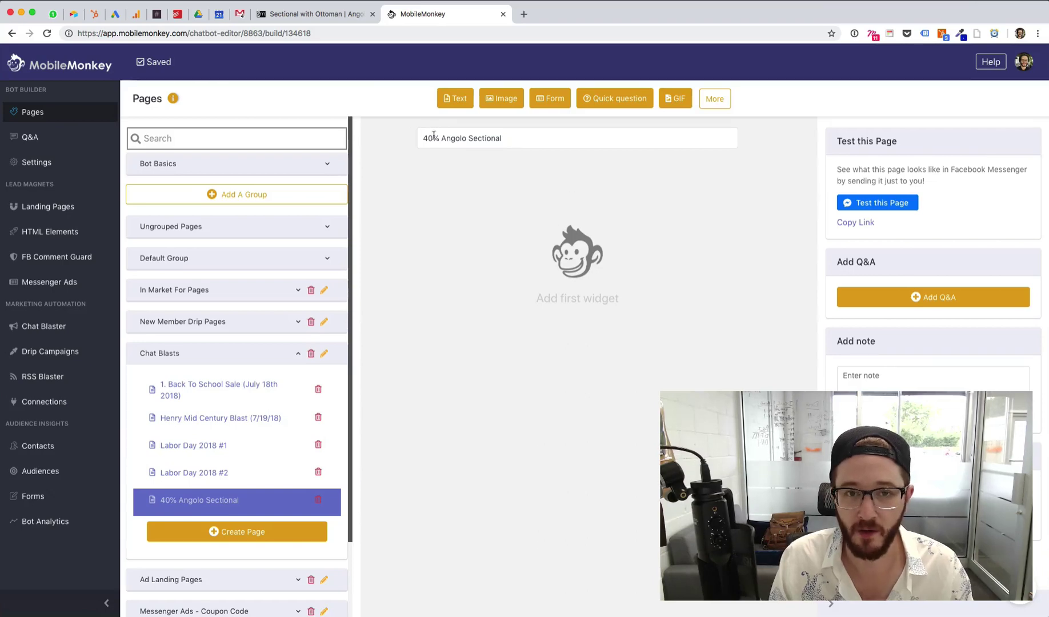
- Add a Quick Question: 'Hey {{first name}}, we have a great sale running today… Can I tell you about it?'
left_click(609, 104)
left_click(507, 219)
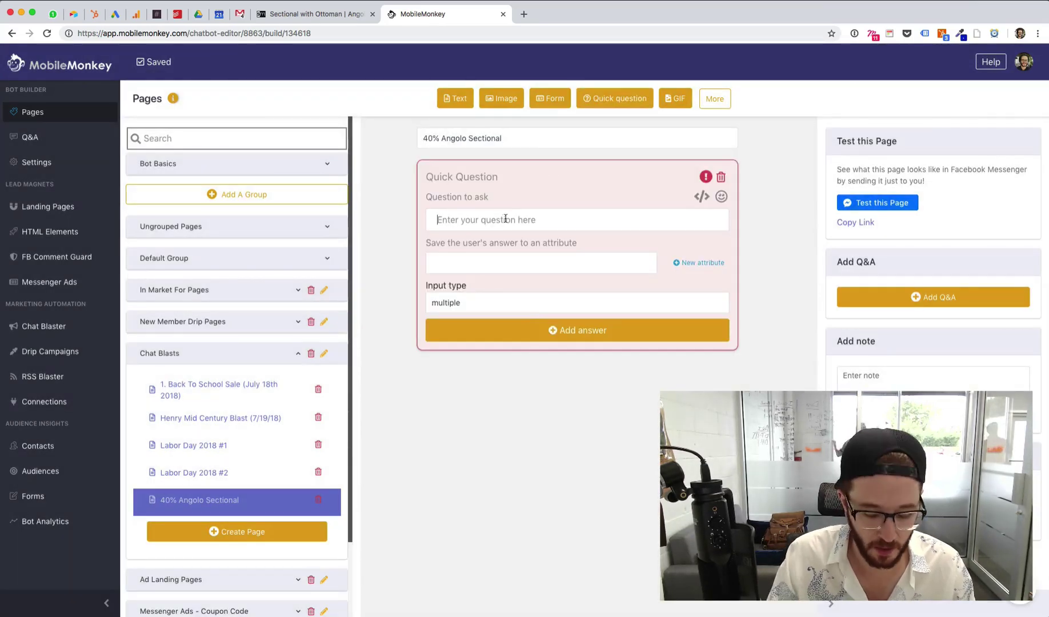
type("Hey {{")
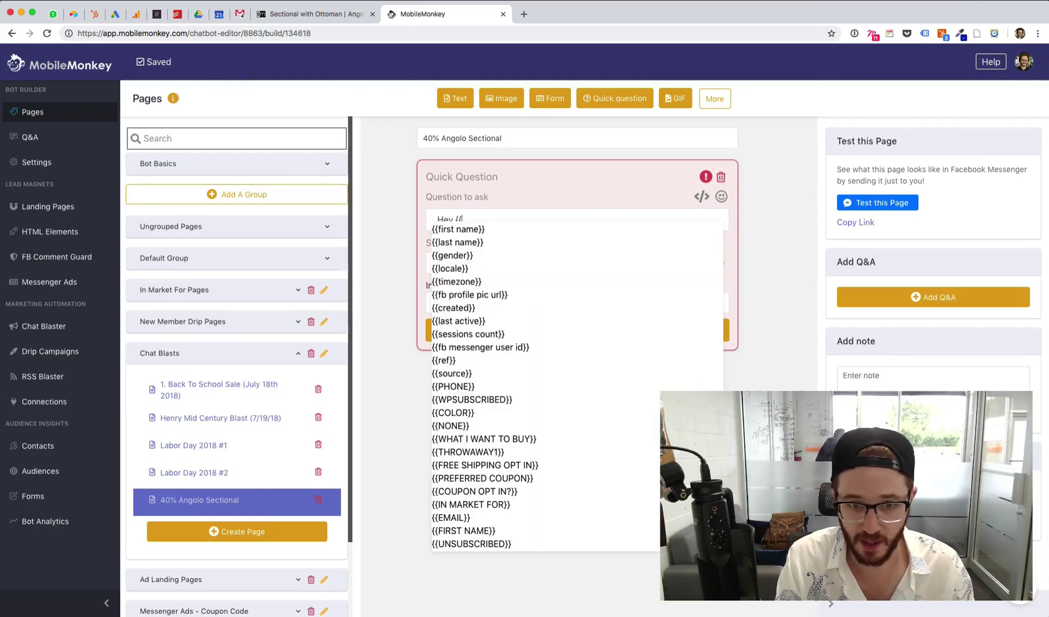
left_click(495, 230)
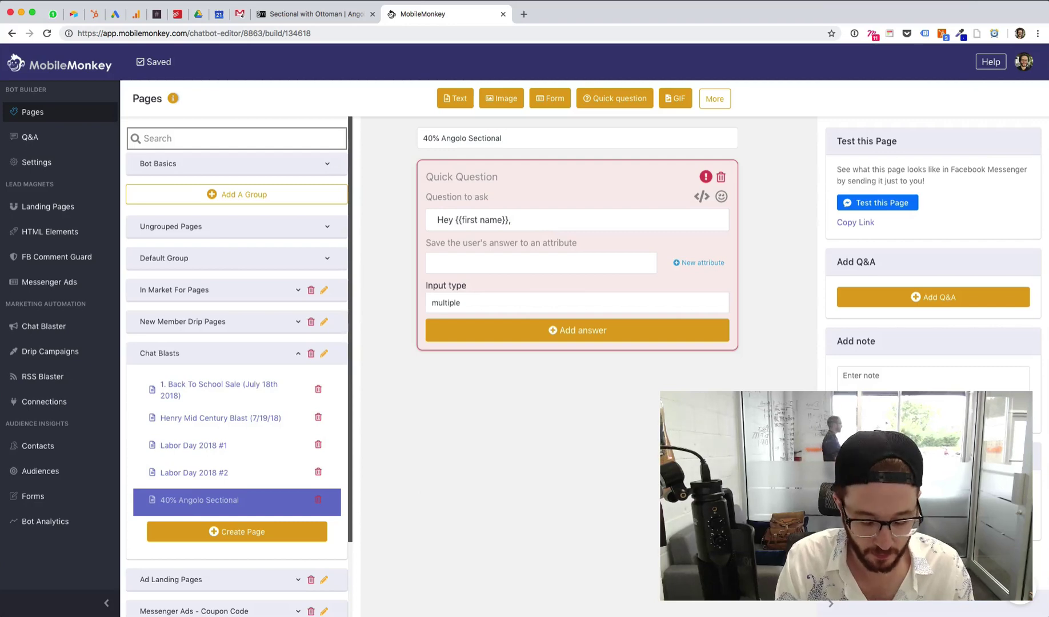
type(", W")
key("BackSpace")
type("we ")
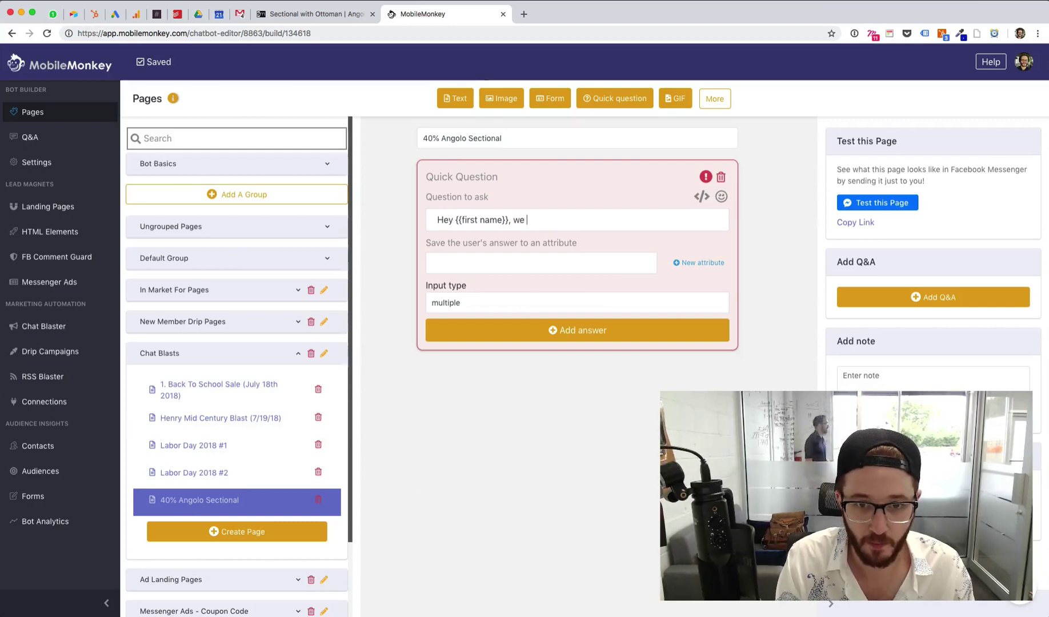
type("have a gre")
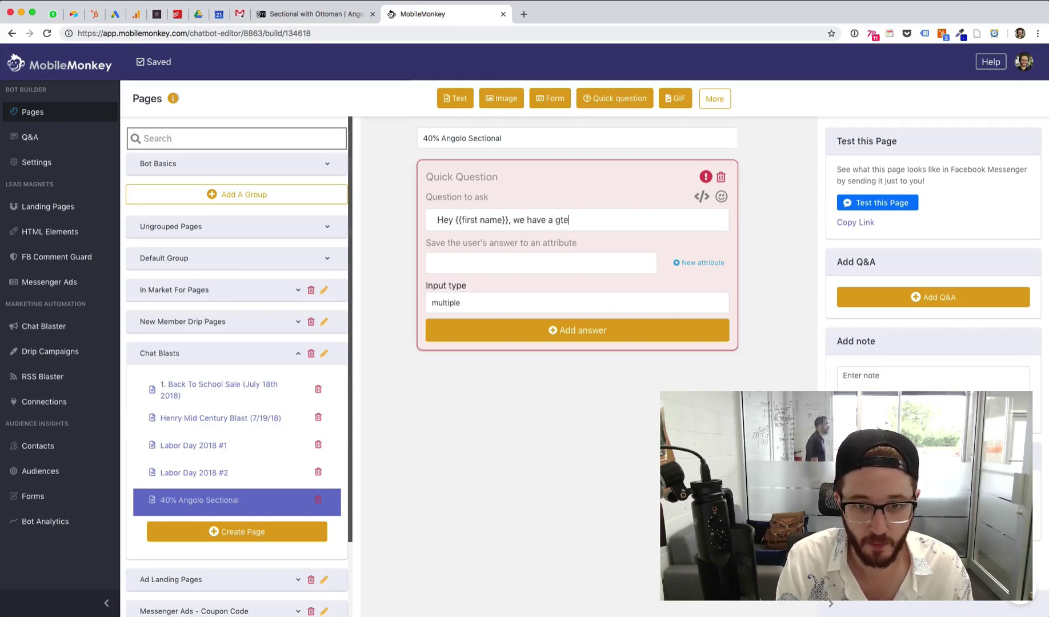
type("at sale running o")
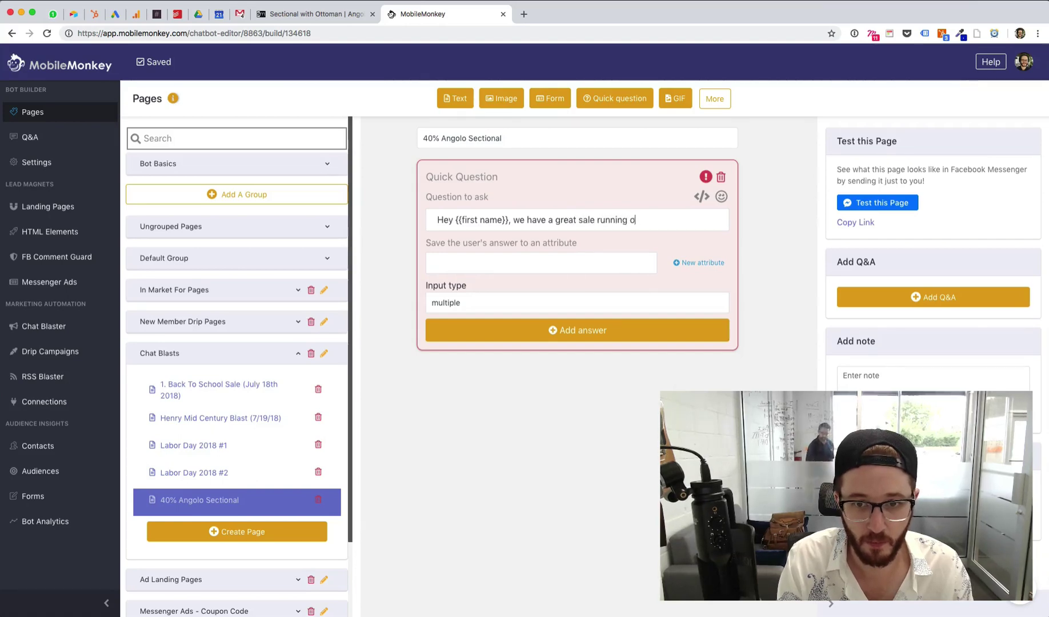
key("BackSpace")
type("today o")
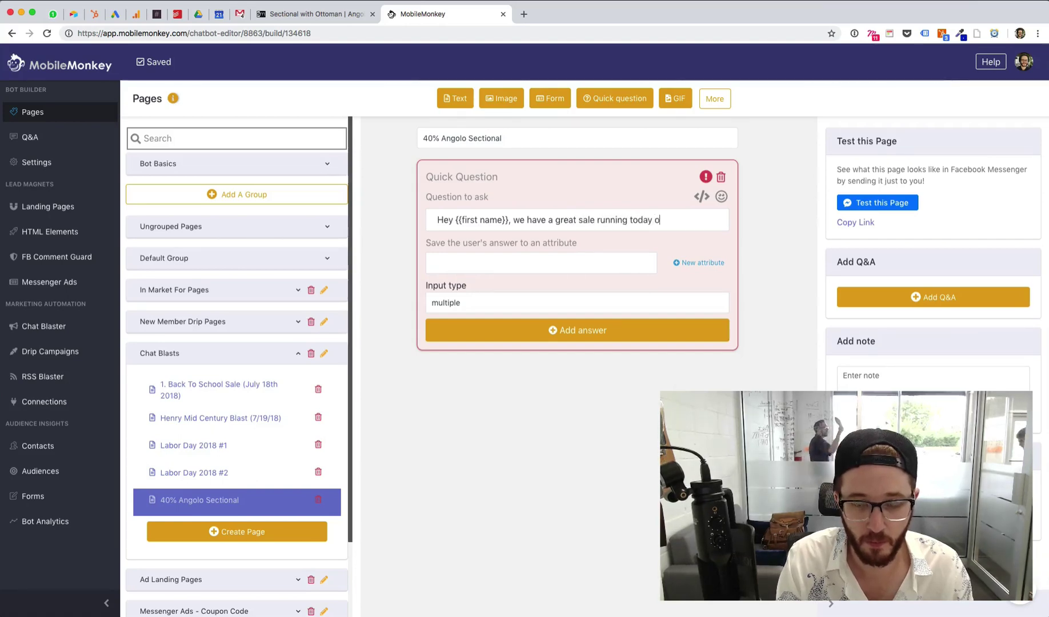
type("n one of our mos")
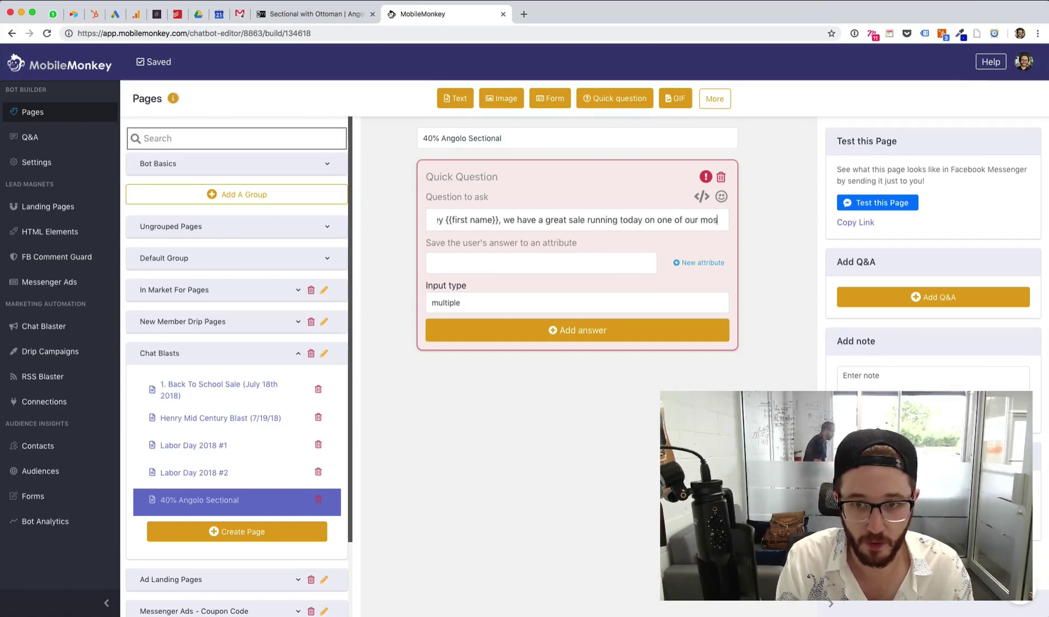
type("t popular sectionals")
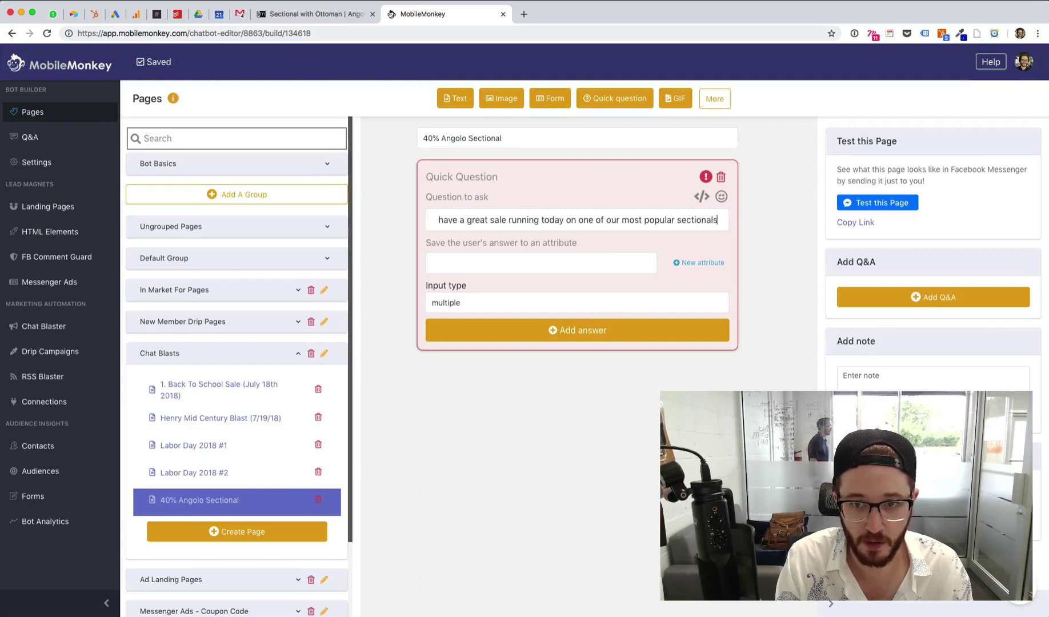
type(". Can I")
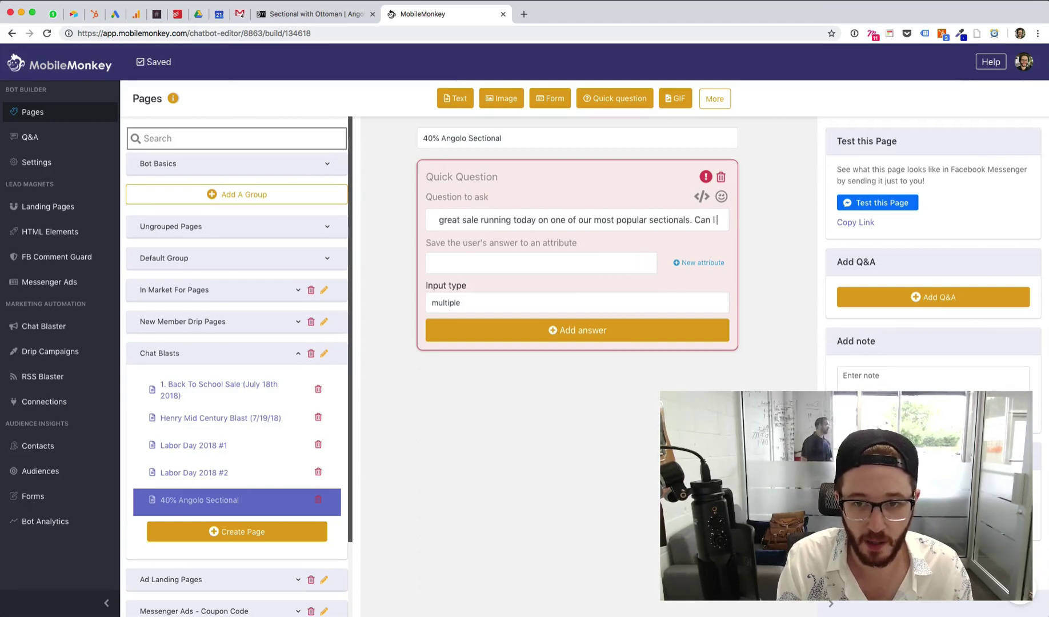
type(" tell you about it?")
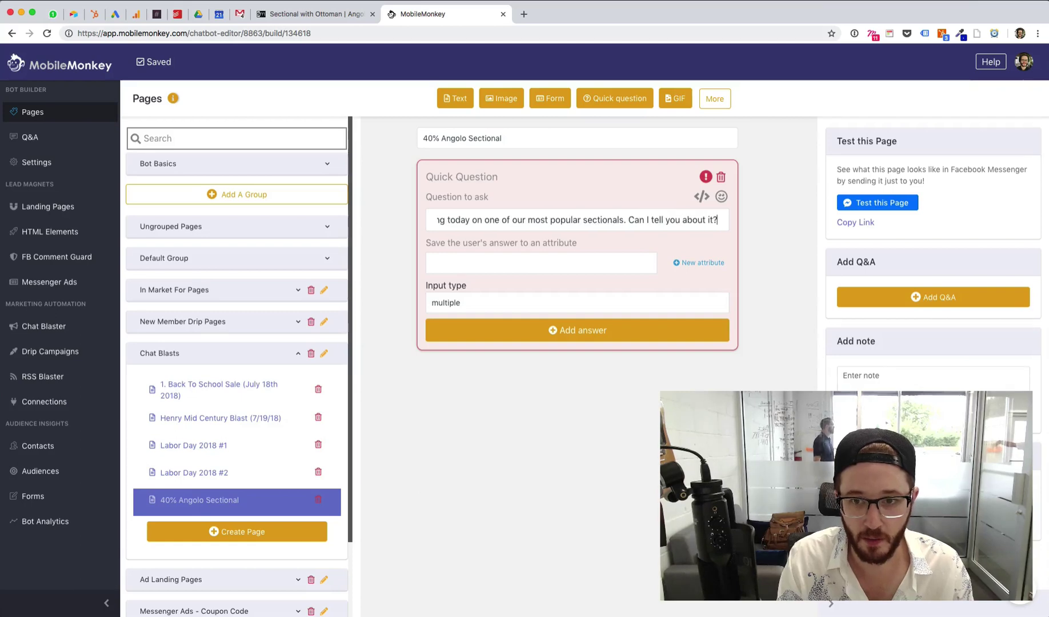
- Save replies to the NONE attribute and add a '👍 Sure!' answer option
left_click(625, 263)
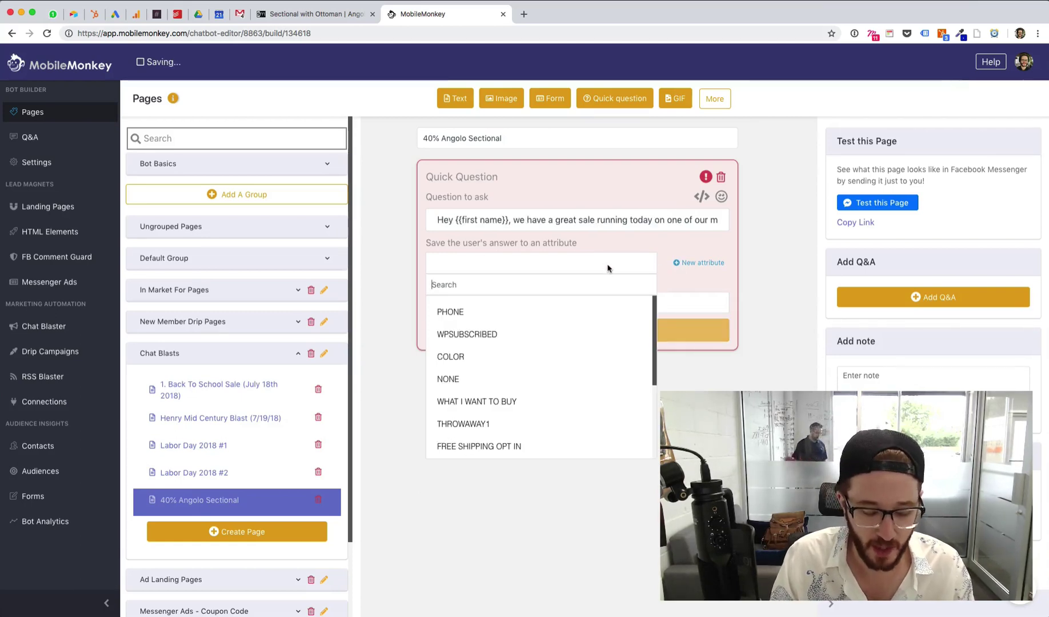
type("none")
left_click(604, 299)
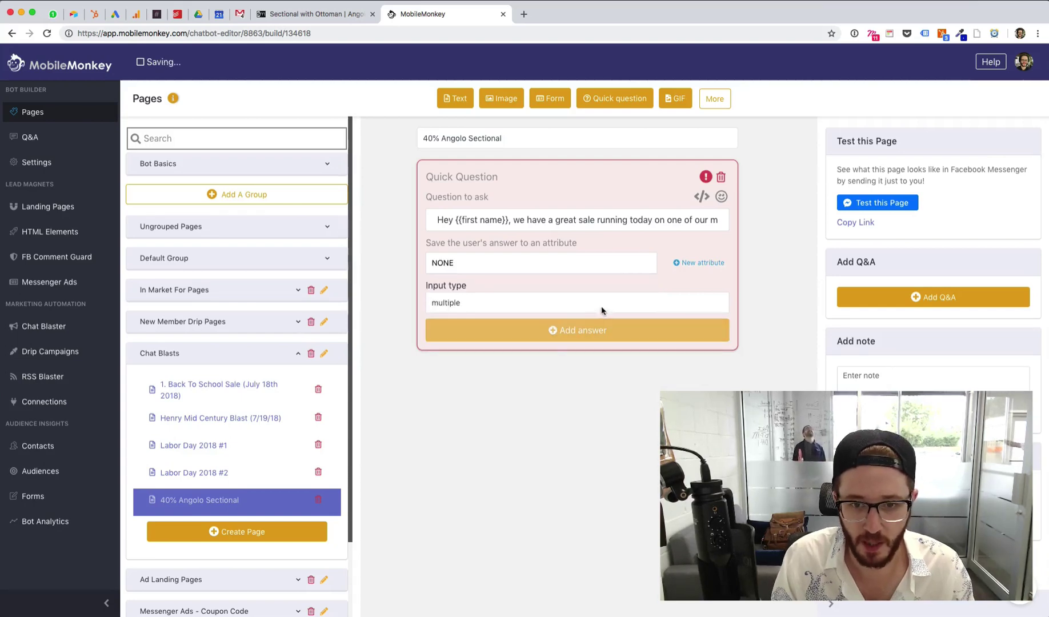
left_click(513, 332)
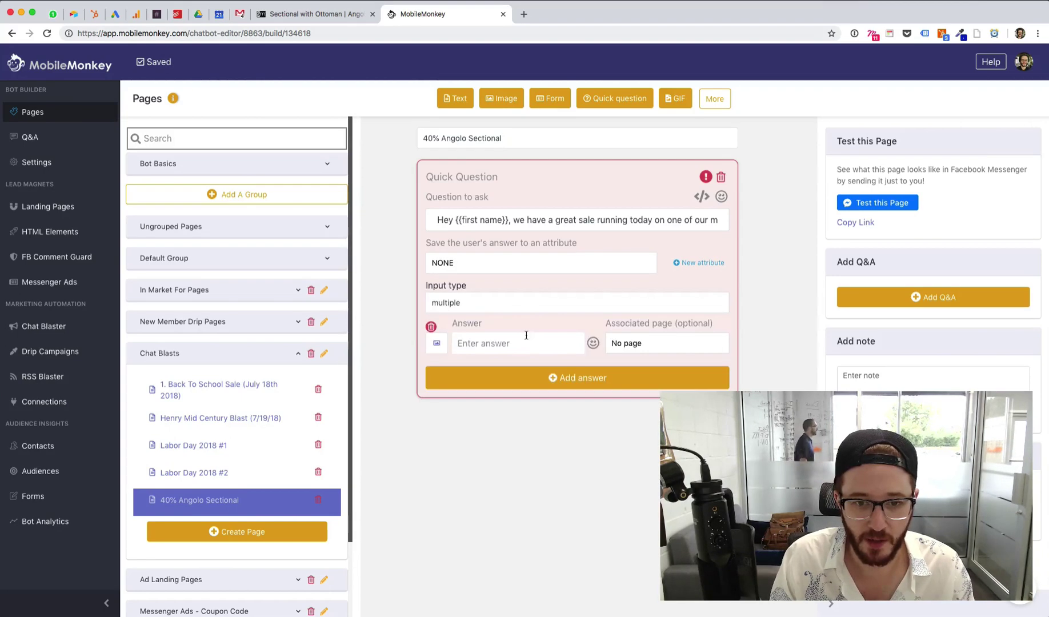
left_click(593, 344)
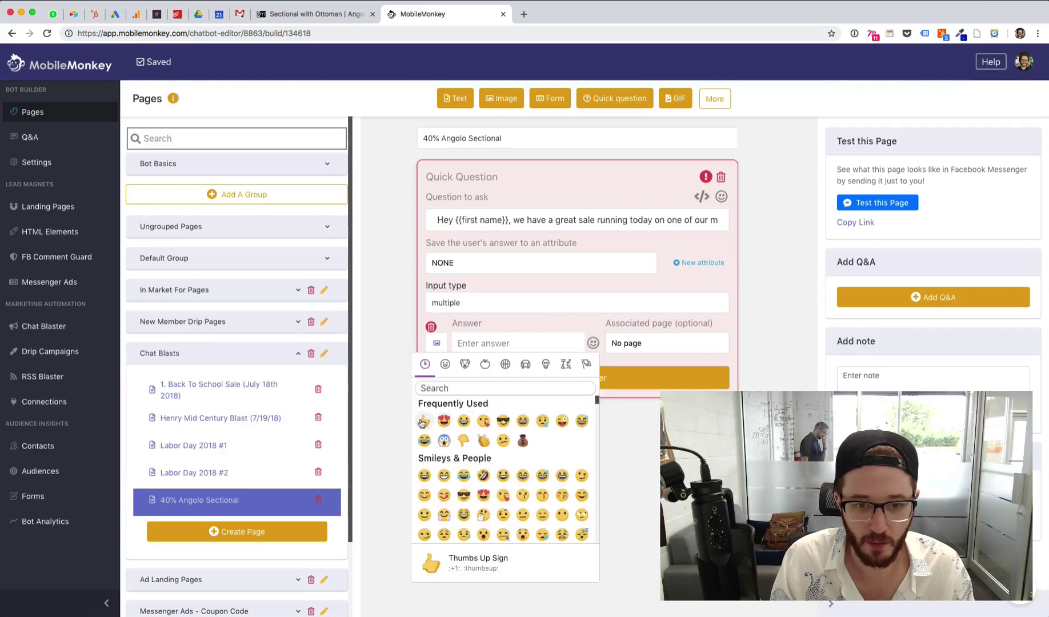
left_click(423, 423)
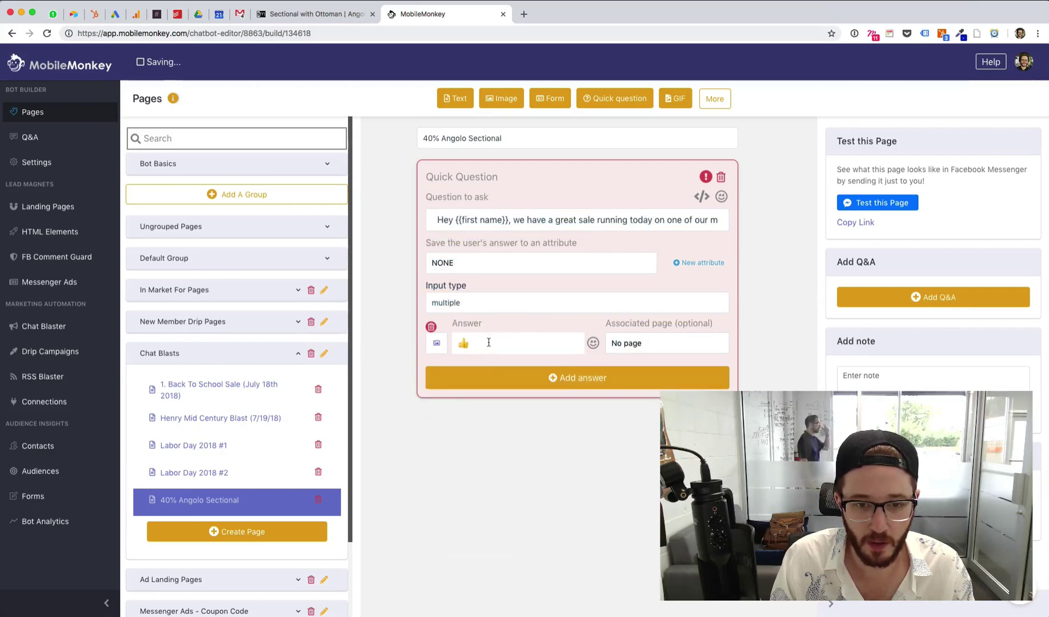
type("Sure!")
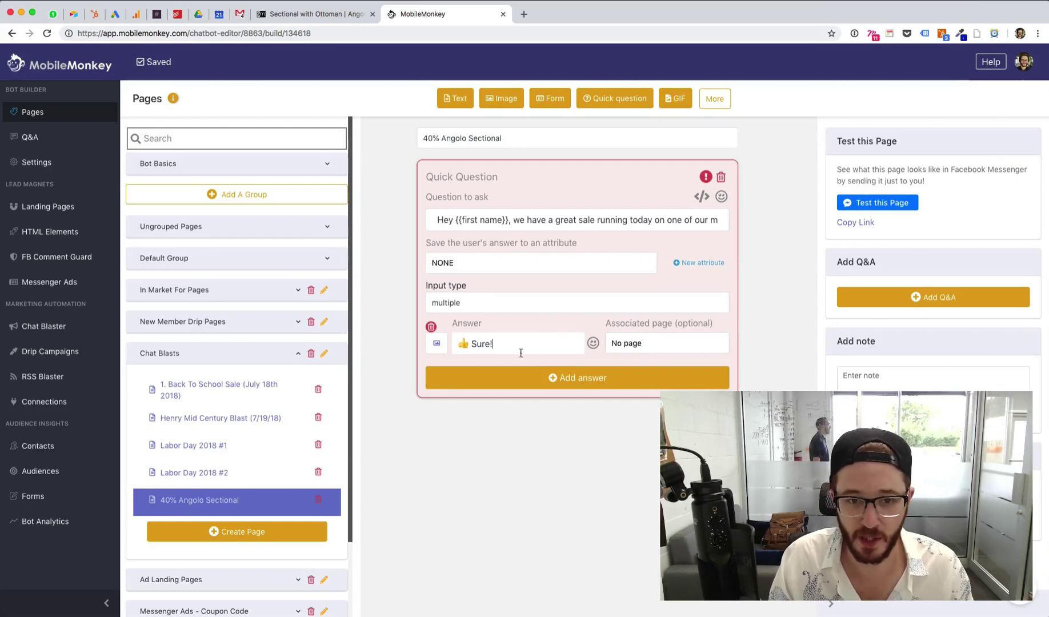
key("Tab")
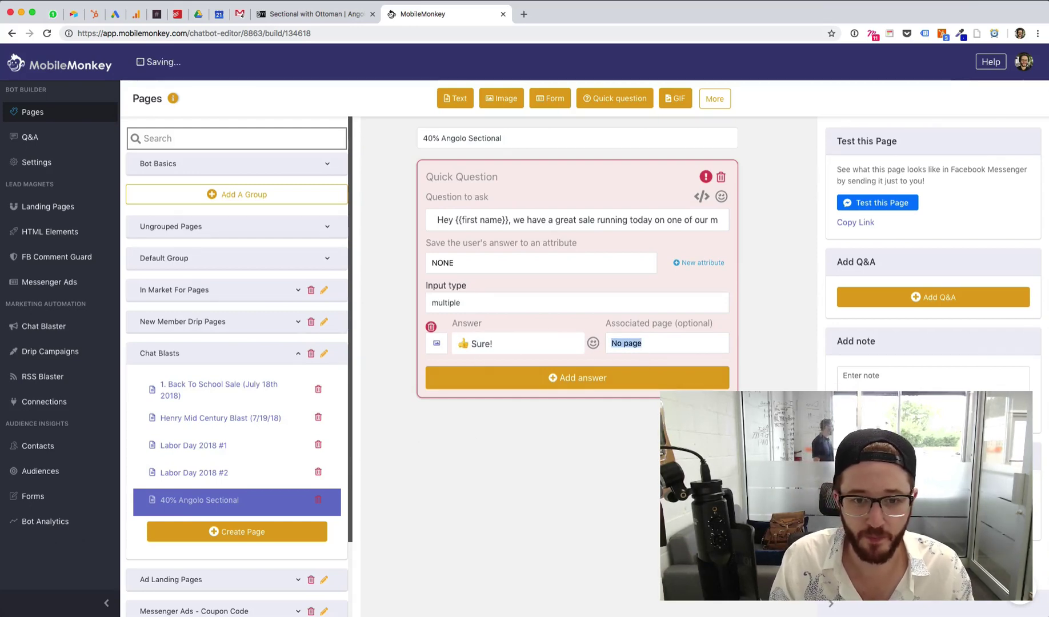
left_click(502, 418)
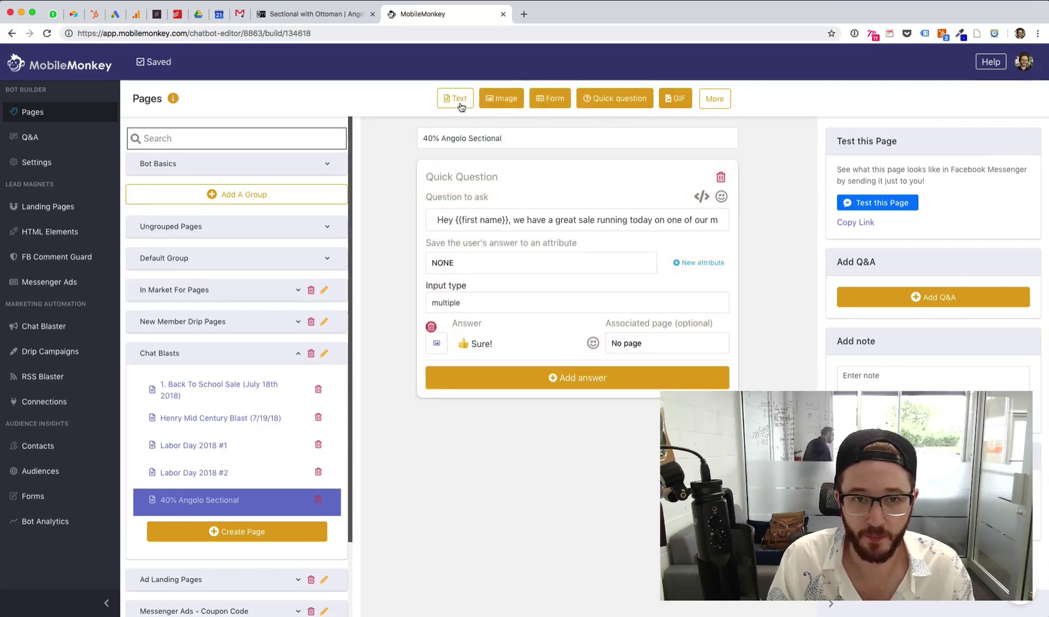
- Add a Typing delay and a Text block whose message begins 'We're o'
left_click(709, 109)
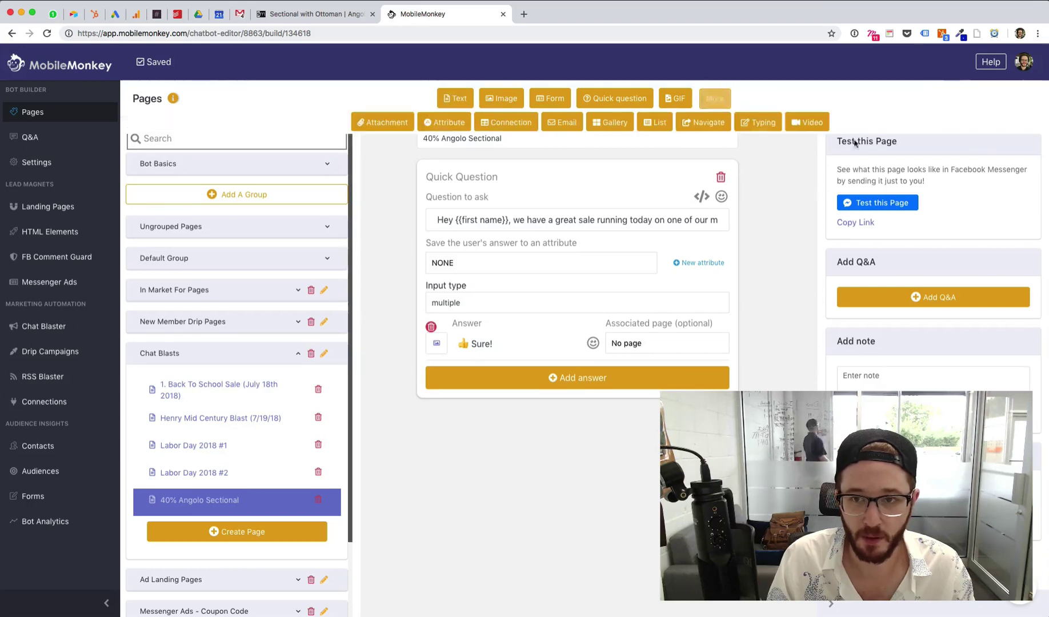
left_click(757, 122)
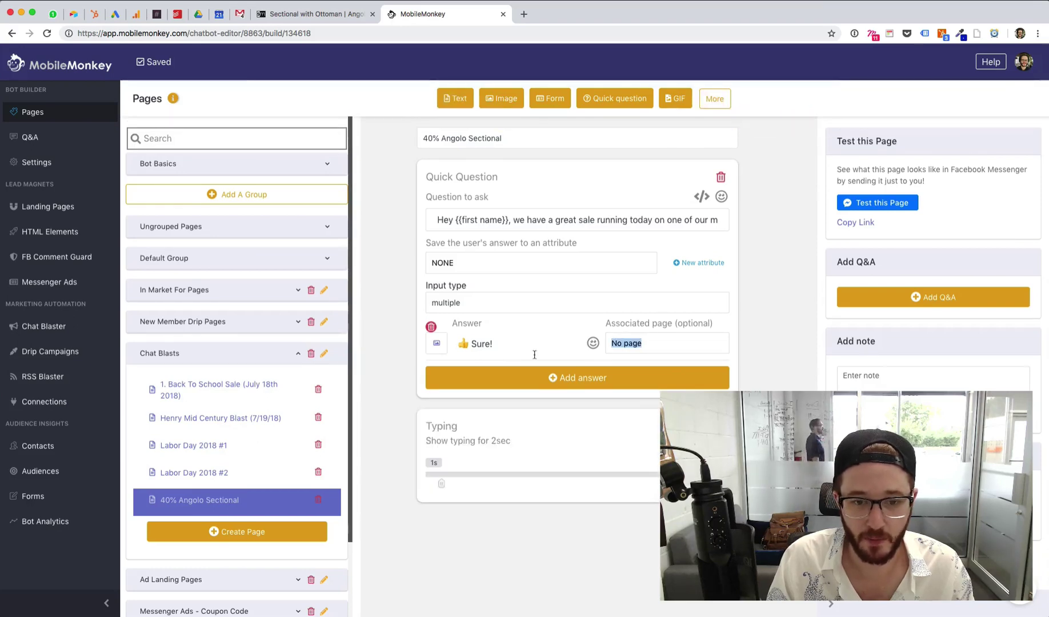
left_click(455, 98)
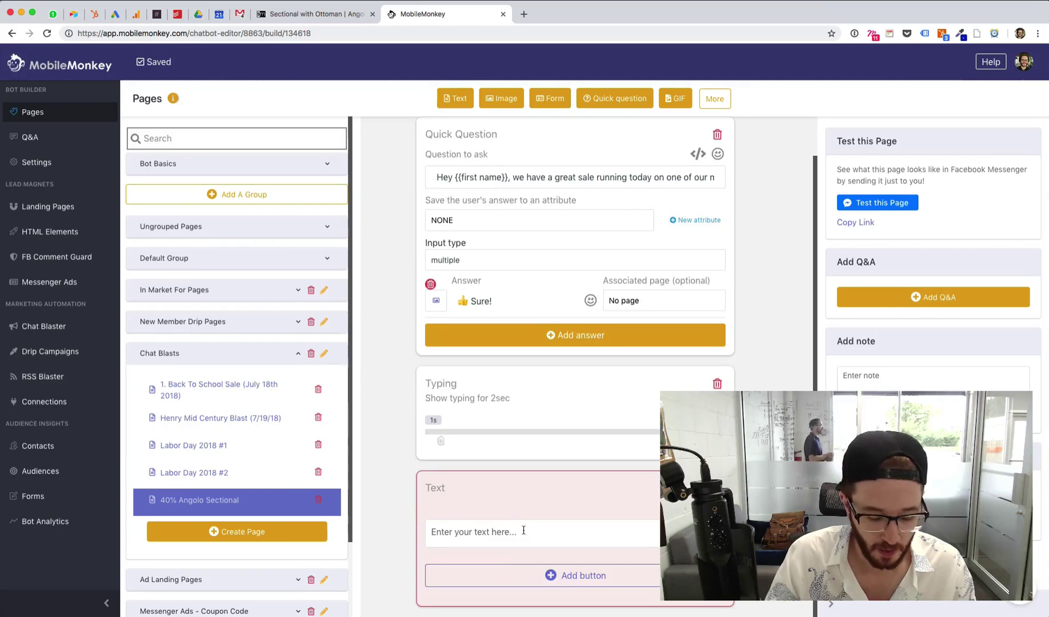
type("We're offerin")
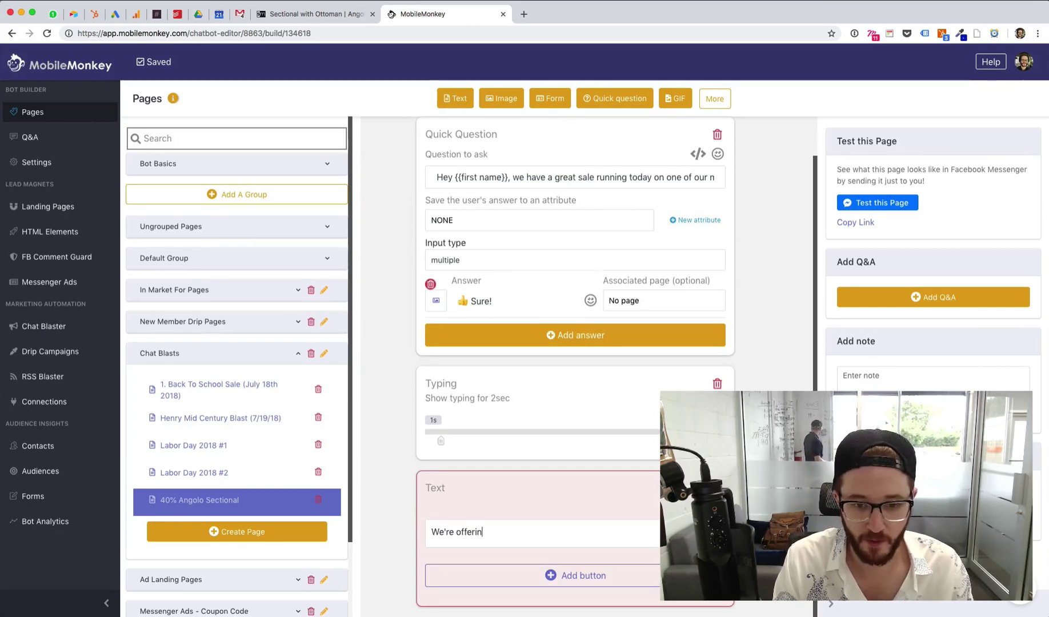
- Rewrite the message to name the Angolo Classic 3-piece sectional with ottoman, regularly $1050
key("BackSpace")
key("super+a")
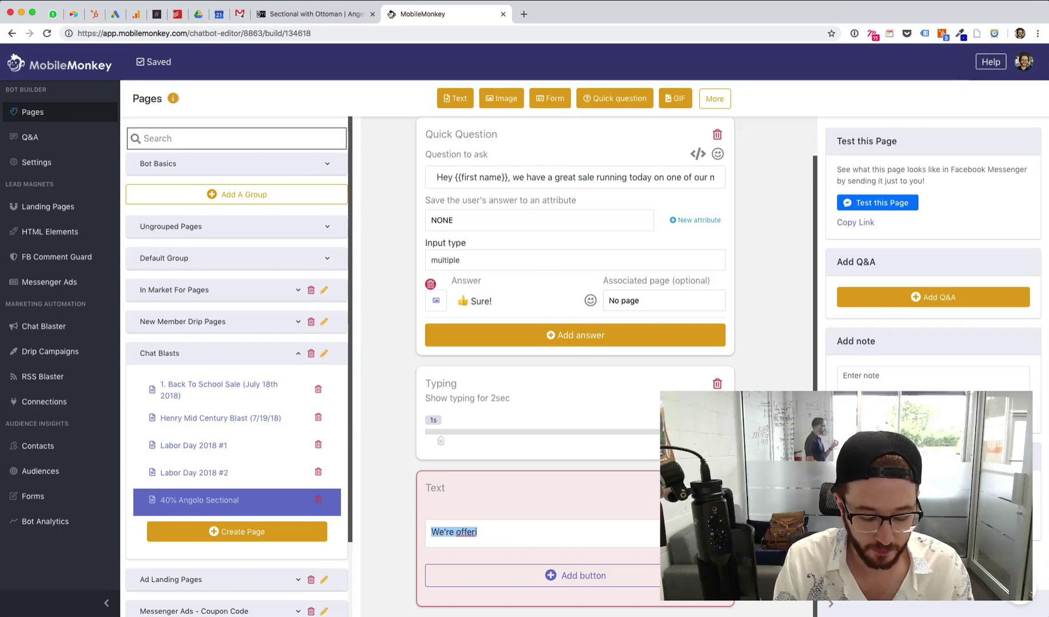
type("We")
key("BackSpace")
key("BackSpace")
type("The Angolo")
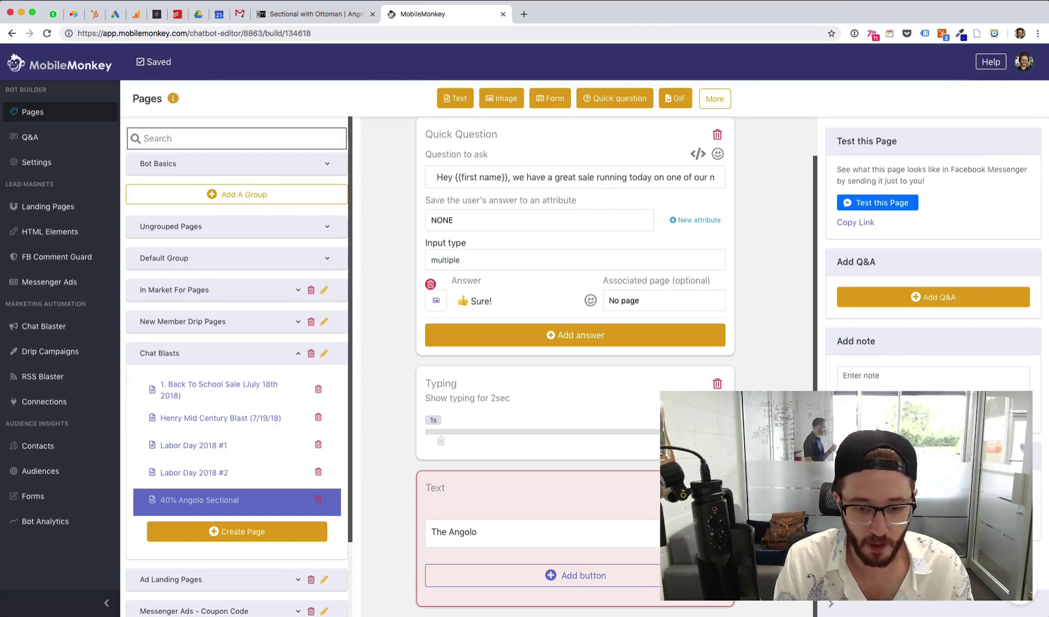
left_click(320, 13)
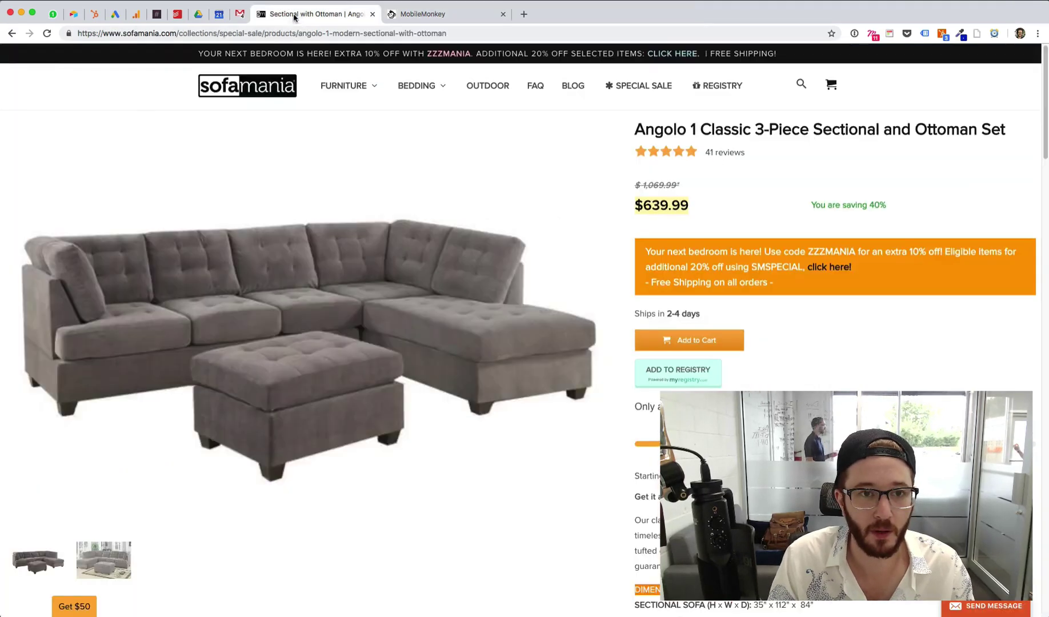
left_click(279, 33)
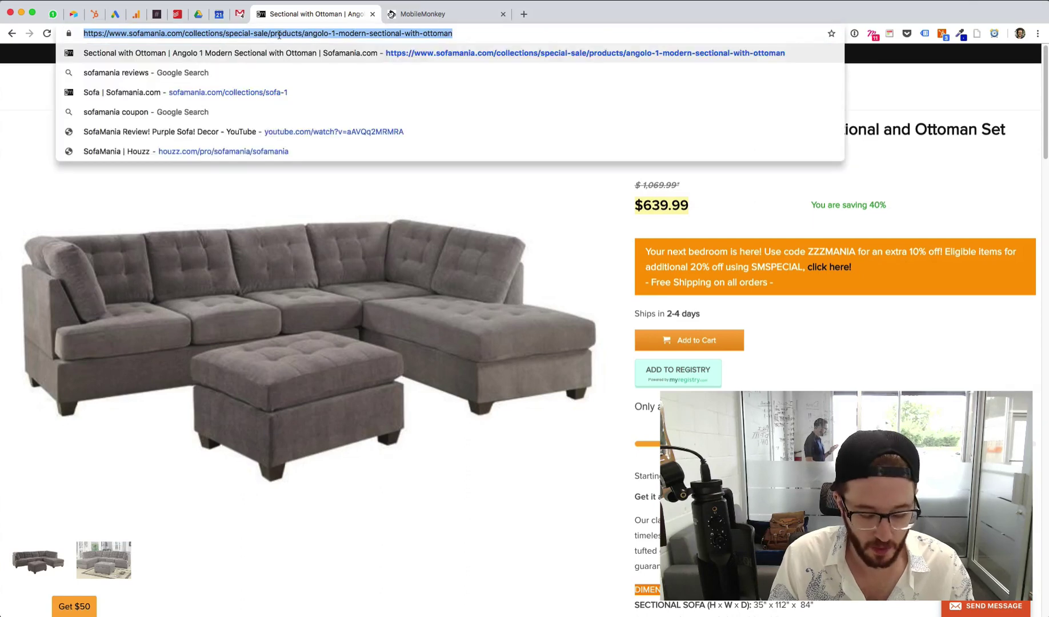
left_click(412, 15)
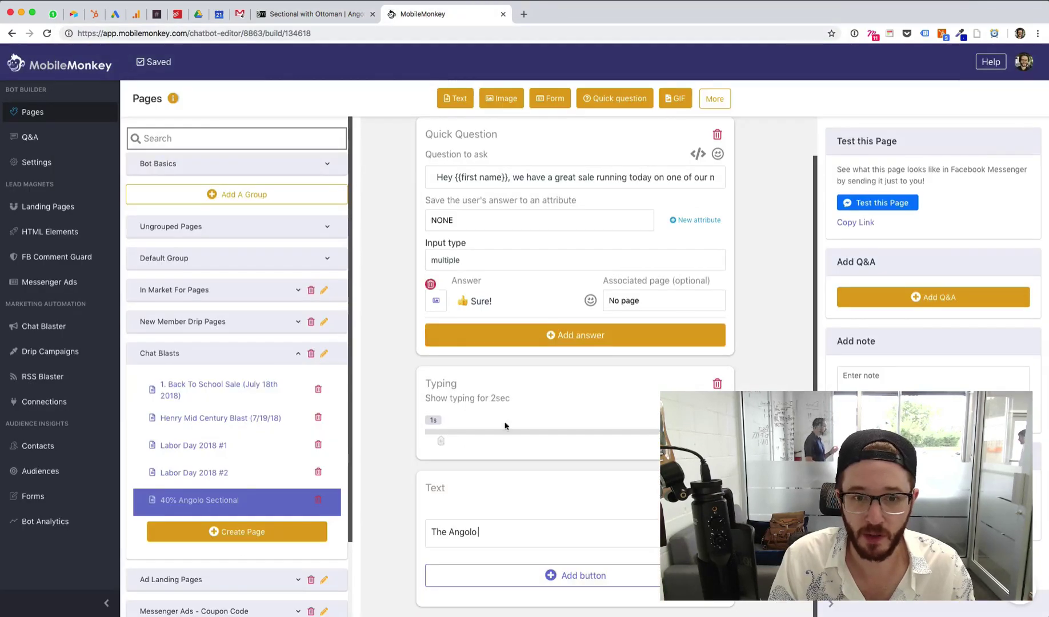
type("classi")
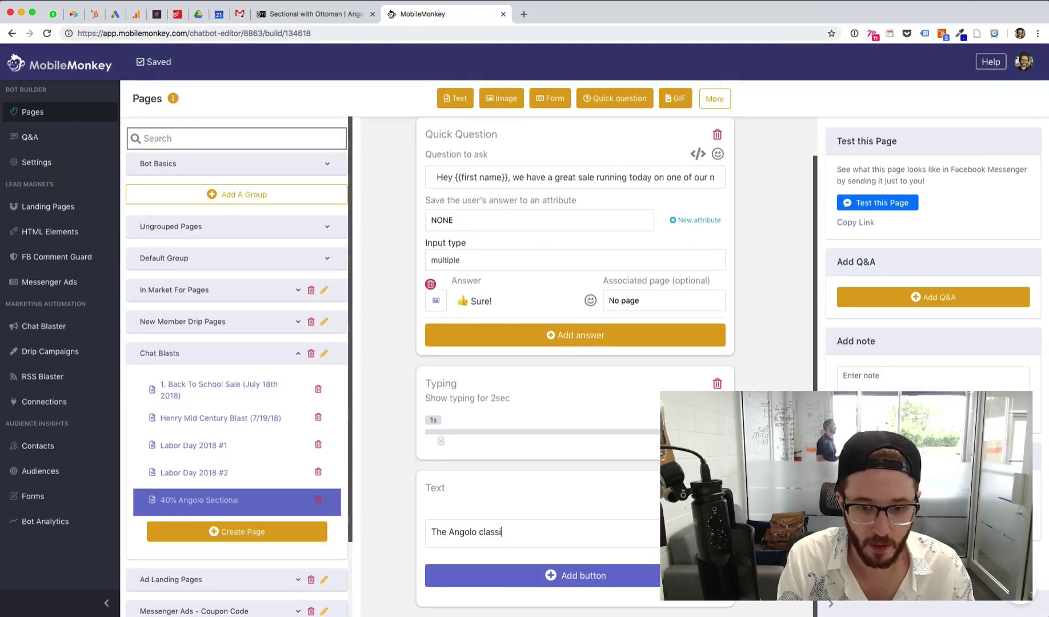
type("ass")
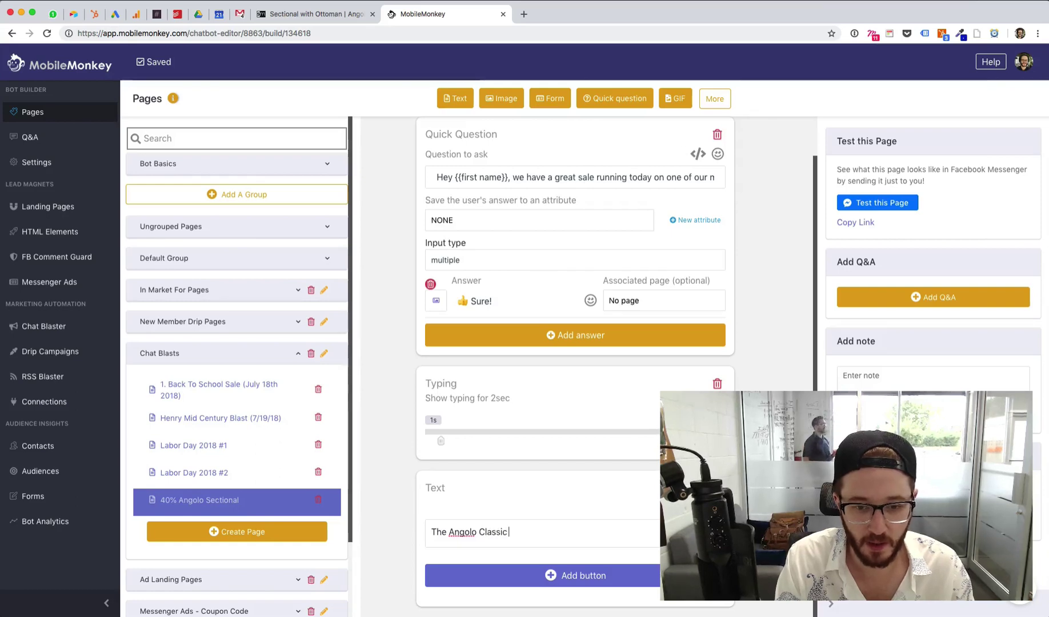
type(" 3 piece seo")
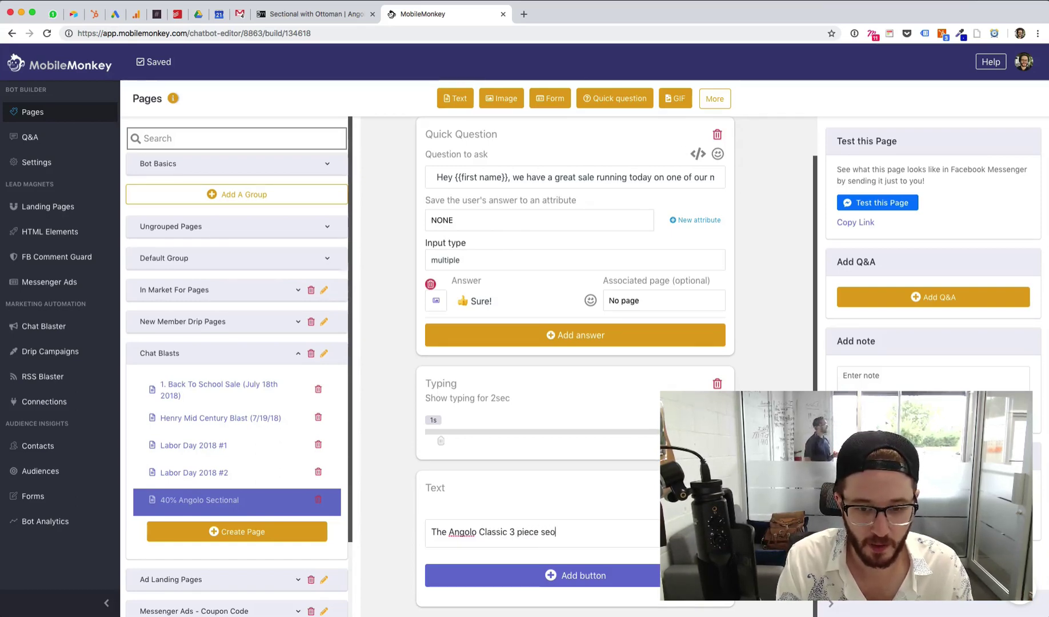
type("ttomon,")
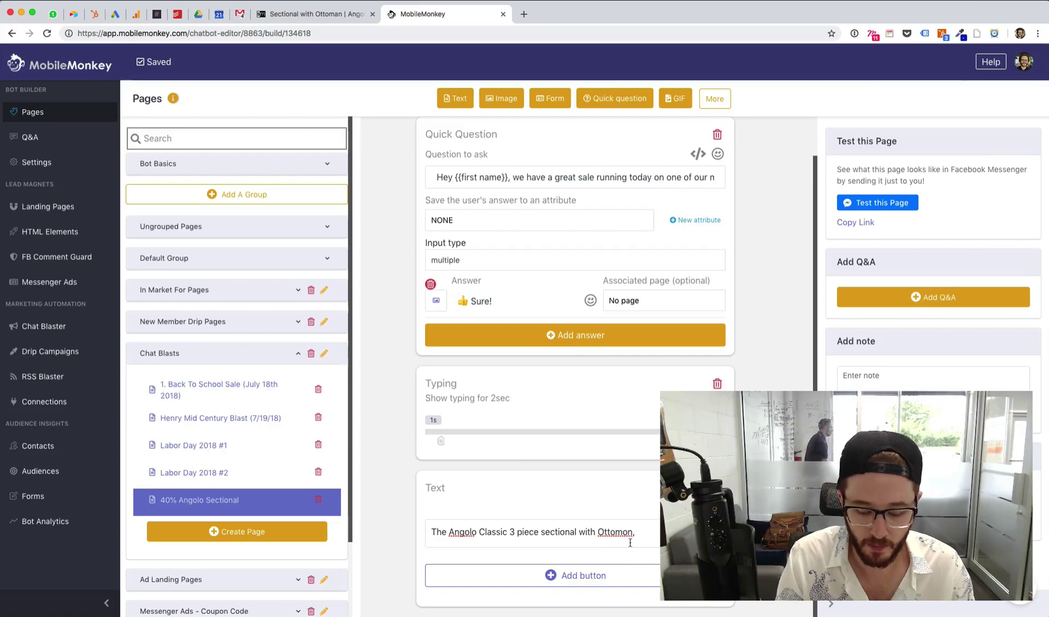
key("BackSpace")
key("BackSpace")
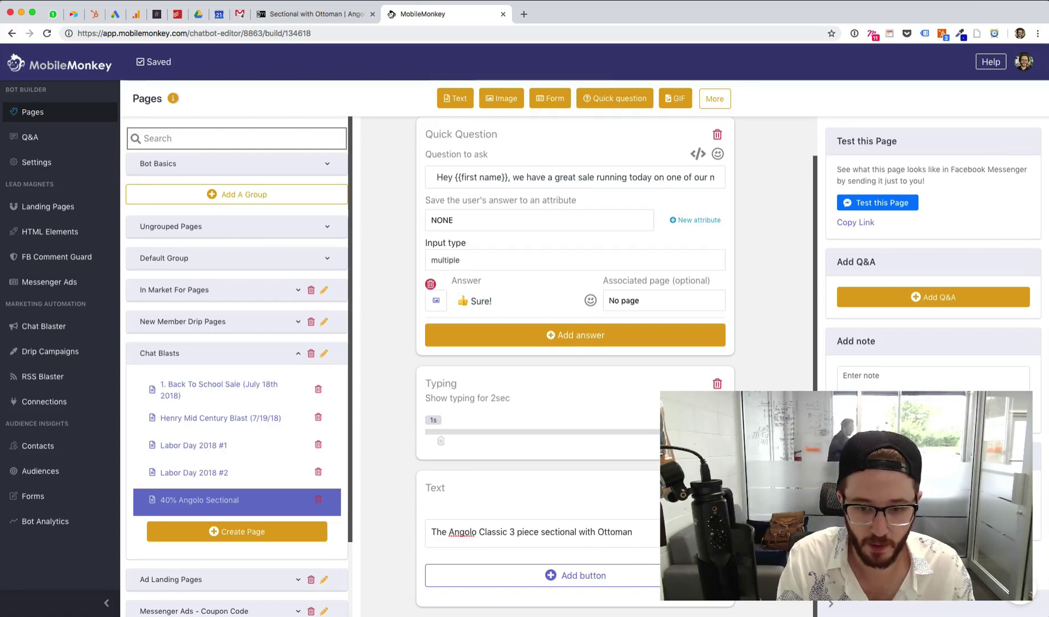
type(",")
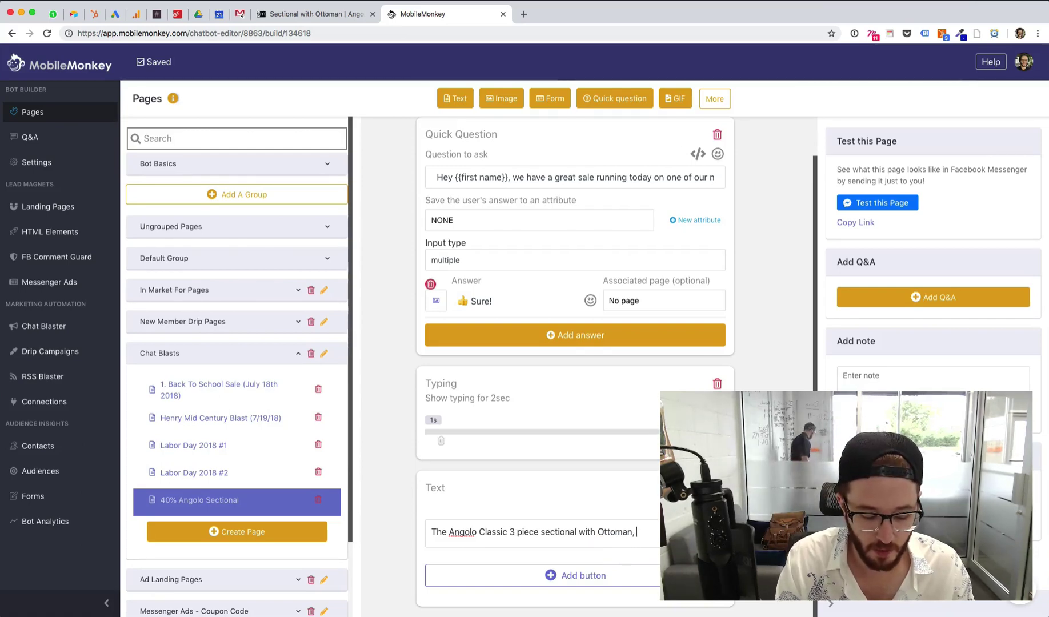
type(" regula")
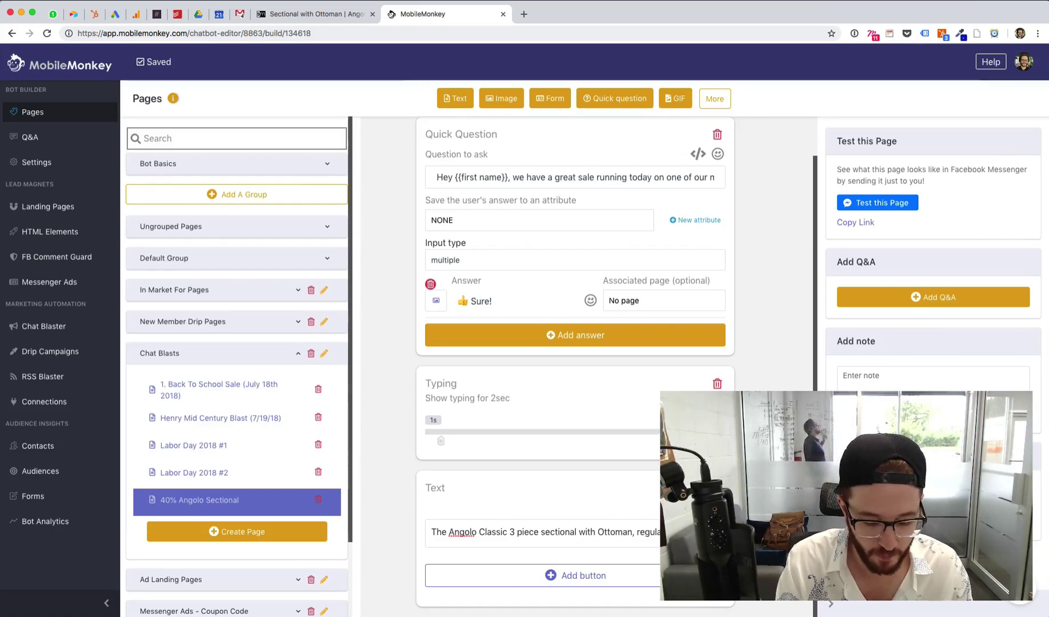
type("$1050 is no")
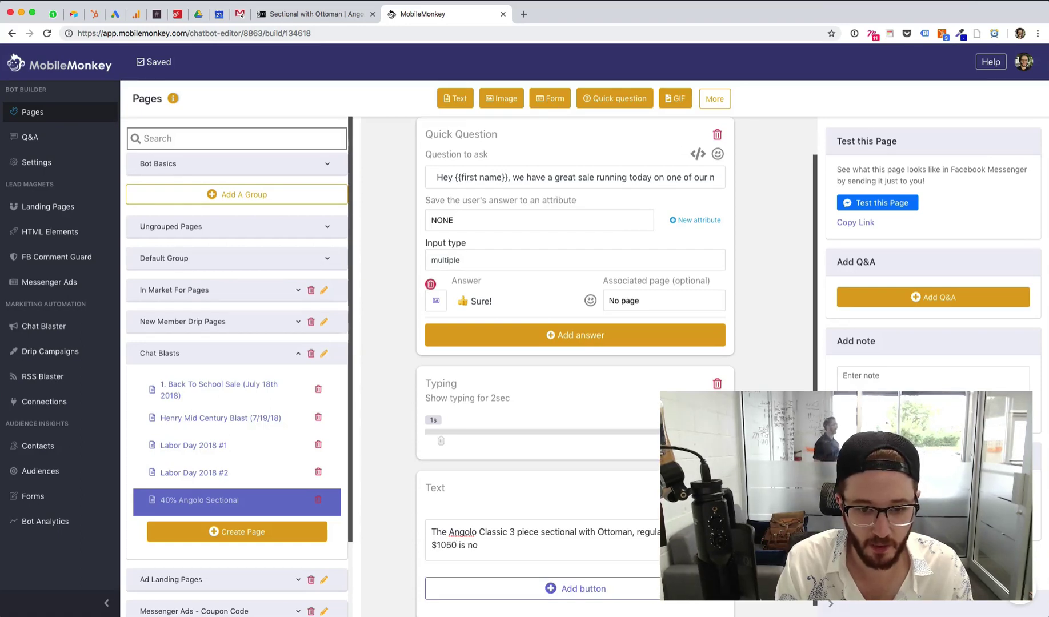
type("w on sale for just")
- Finish the message: now $639.99, 40% off, few left in stock, free shipping
left_click(287, 17)
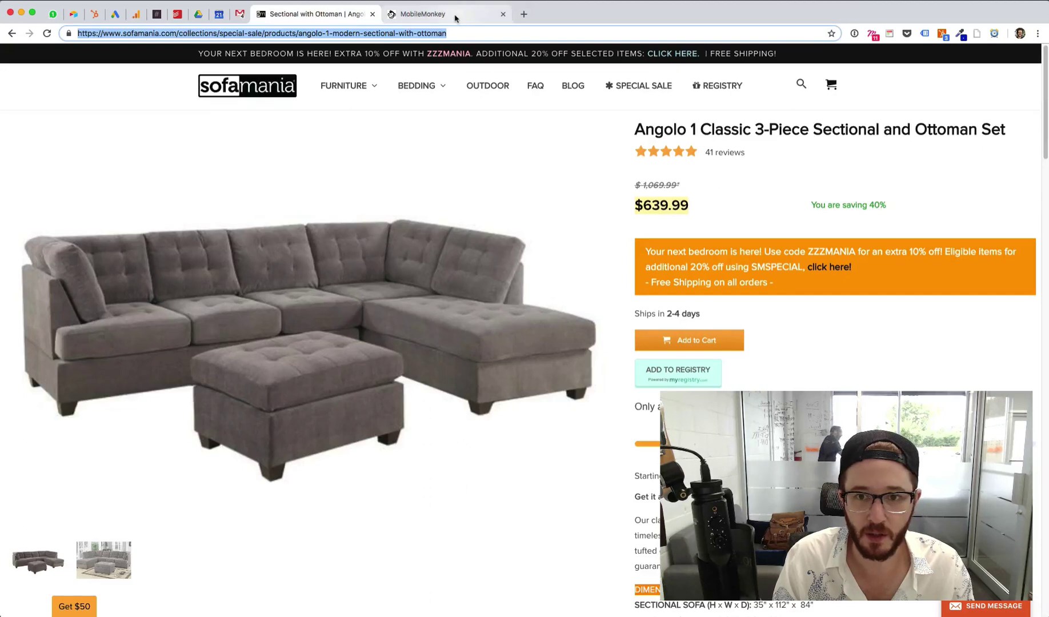
left_click(455, 17)
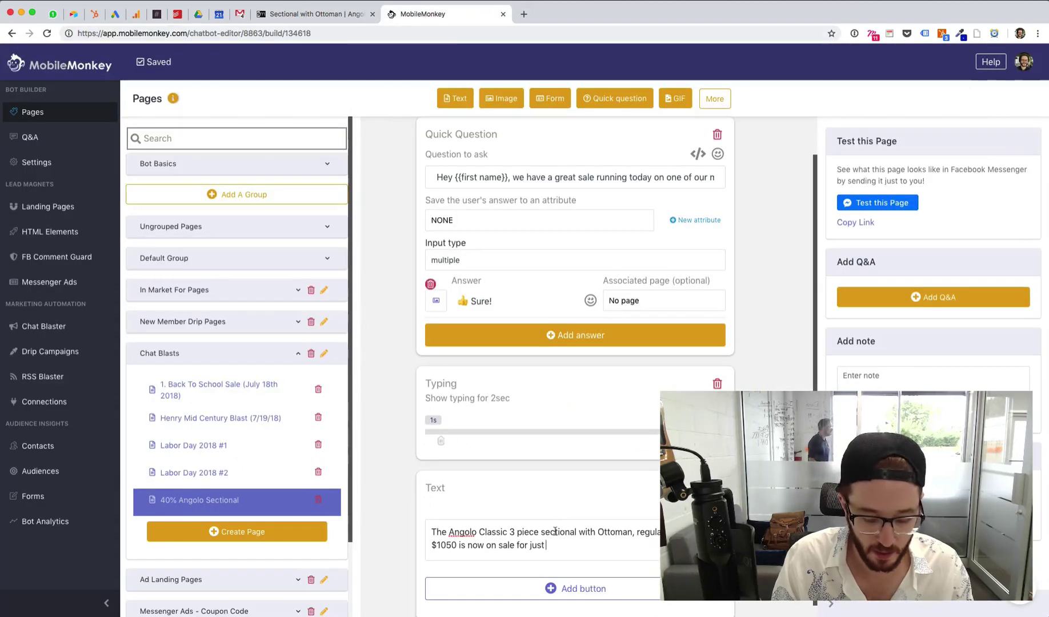
type("$639.")
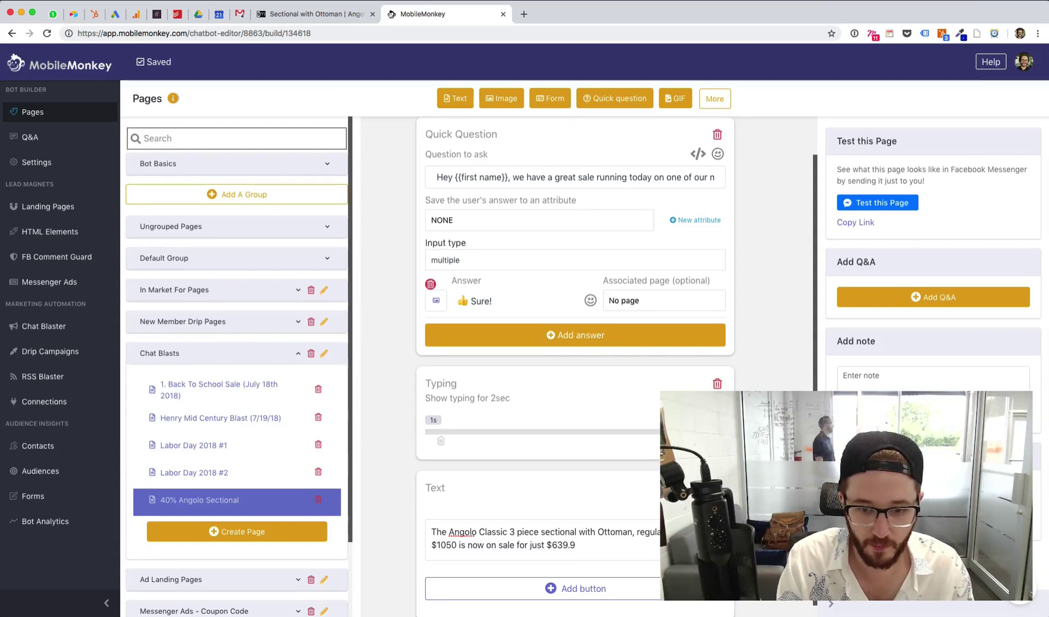
type("99 .... that's 40% off.")
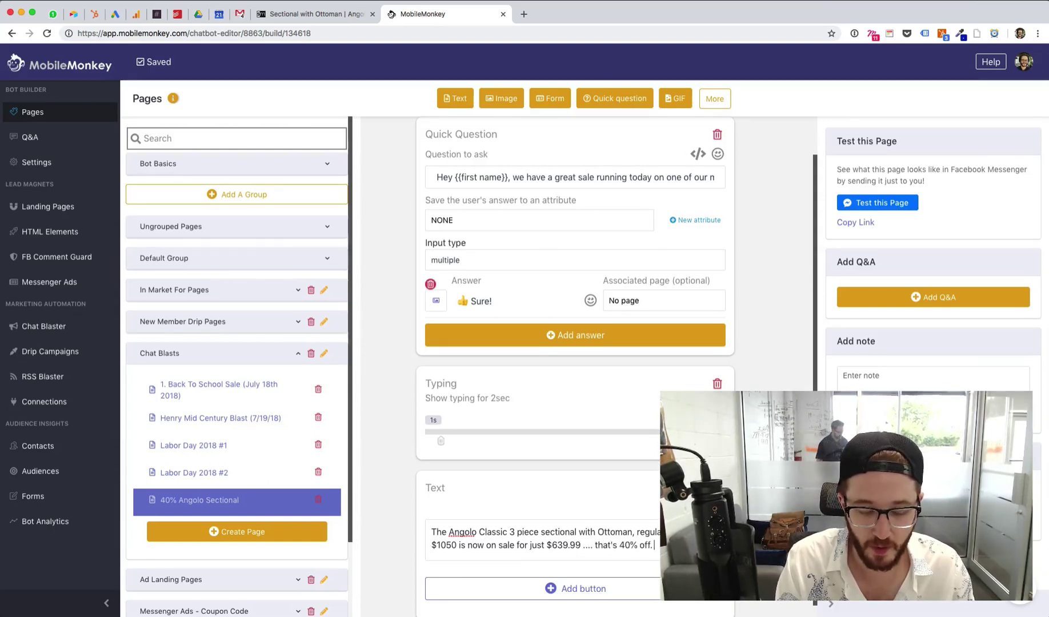
type(" W few")
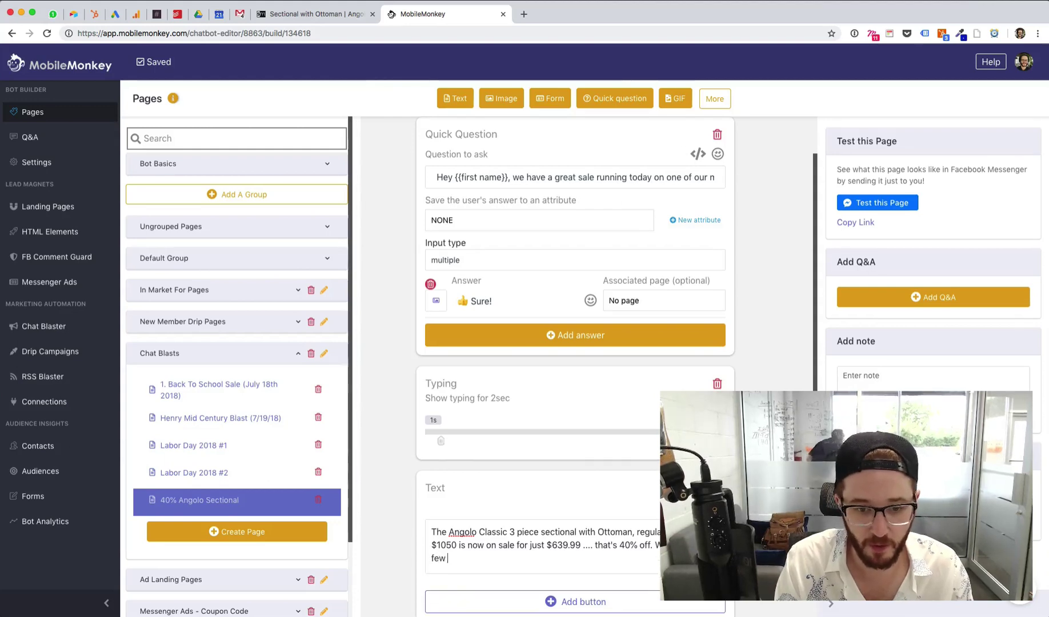
type(" of them left in stock,")
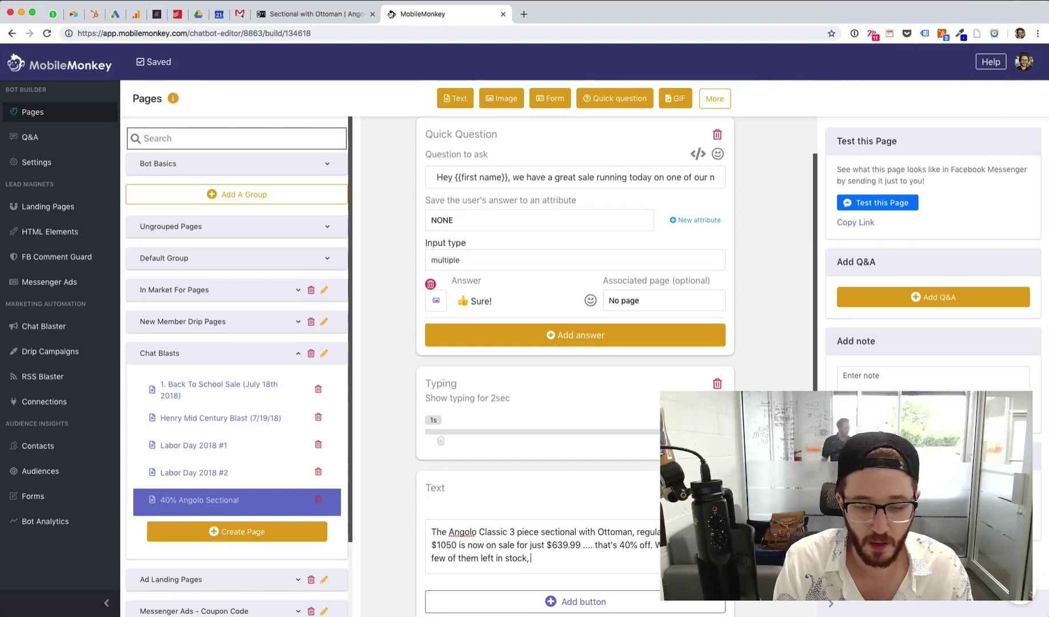
type(" available to ship now for FREE.")
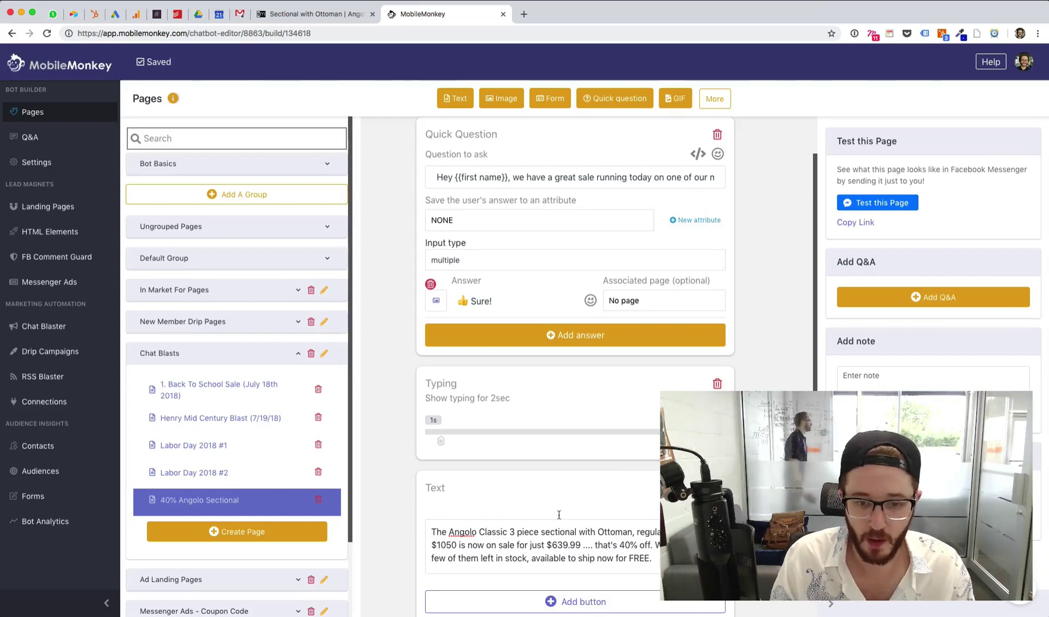
- Add a Gallery block below the sale text
scroll(558, 514, "down", 1)
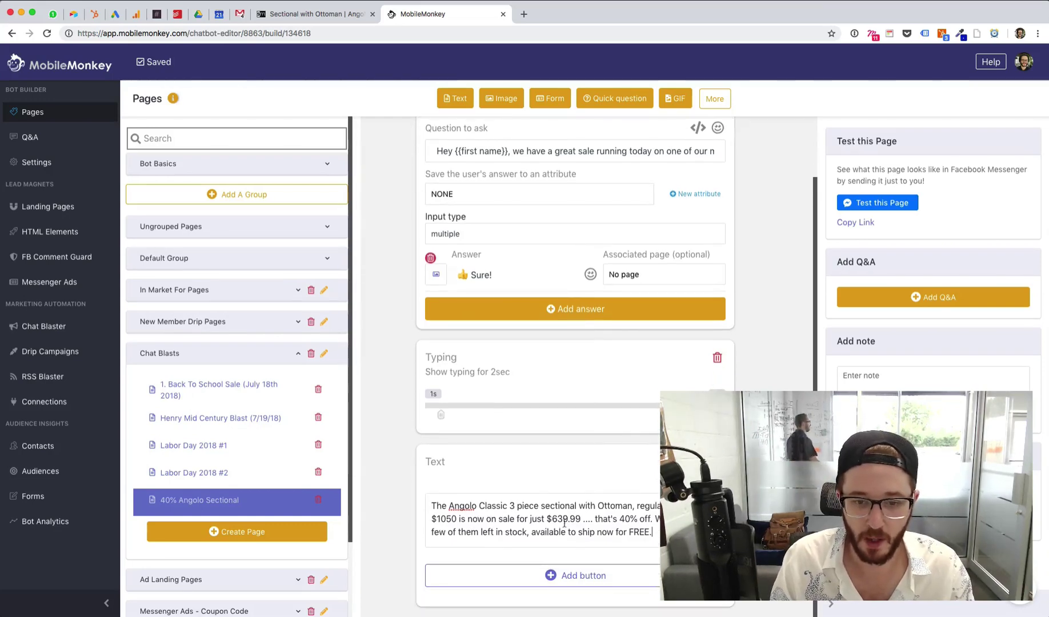
left_click(713, 109)
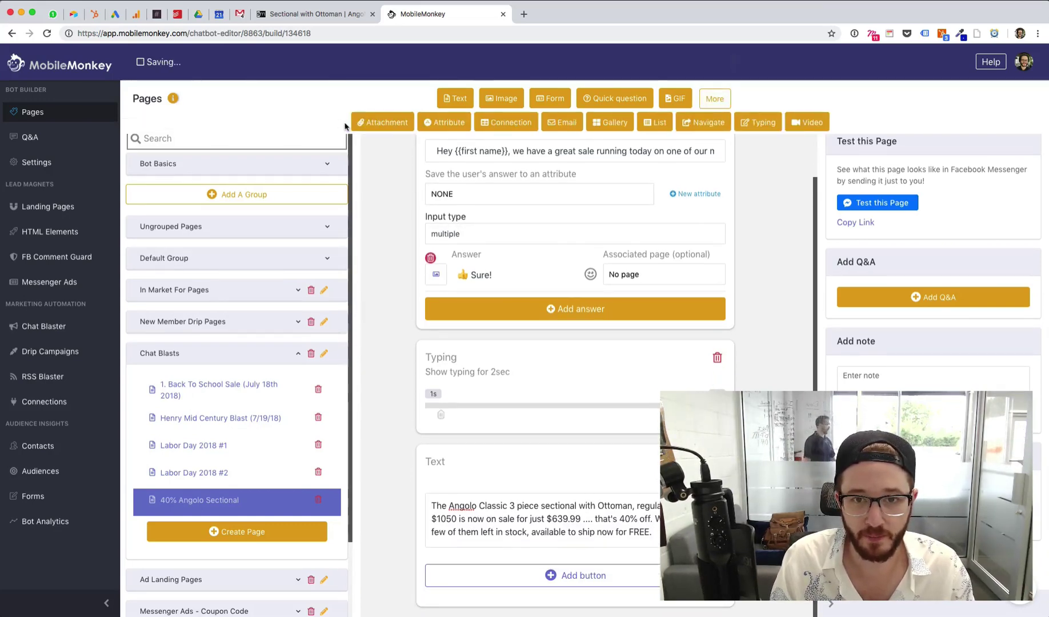
left_click(616, 126)
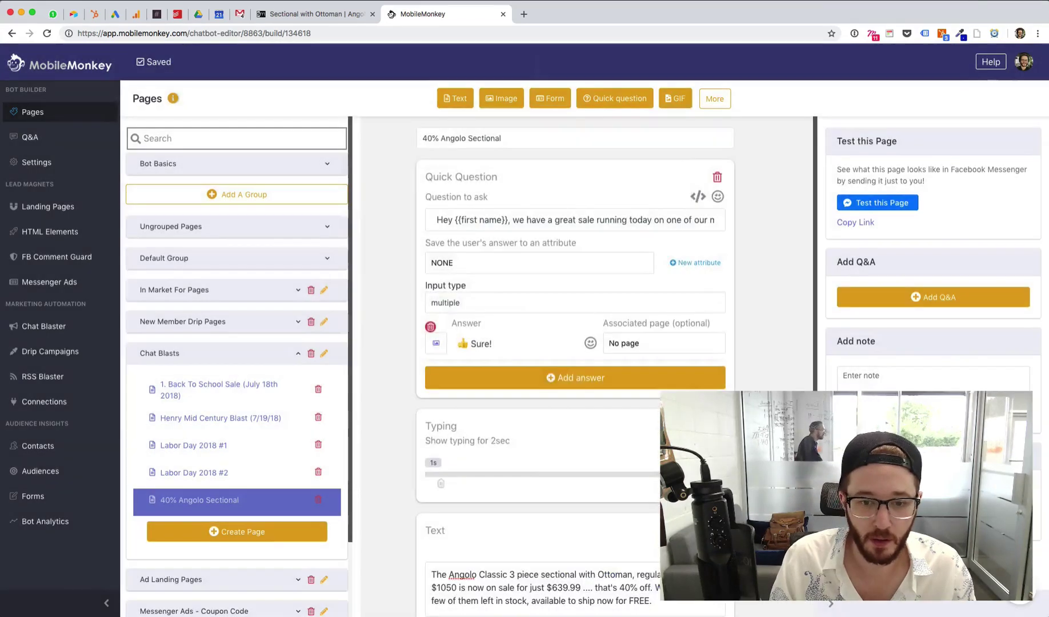
- Screenshot the Angolo sectional's lifestyle photo and copy the Sofamania product page URL
left_click(349, 17)
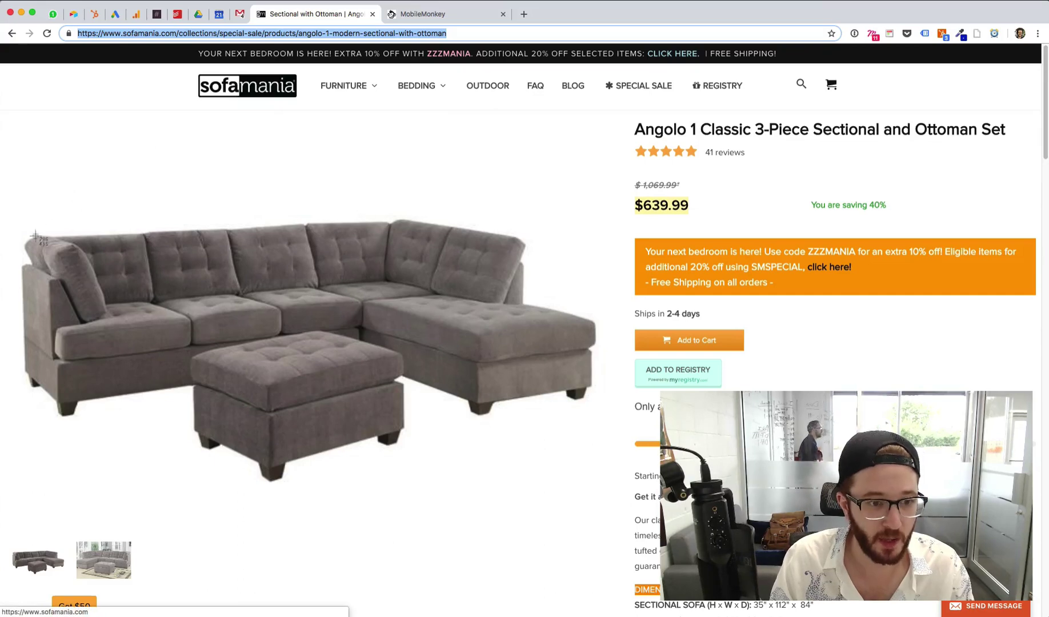
left_click(101, 558)
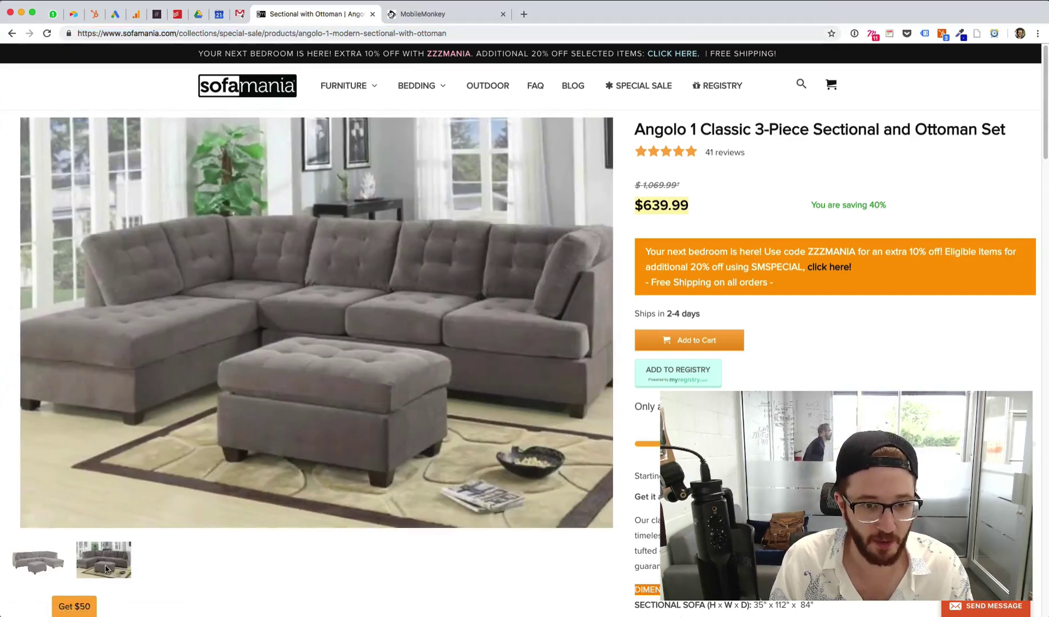
key("super+shift+4")
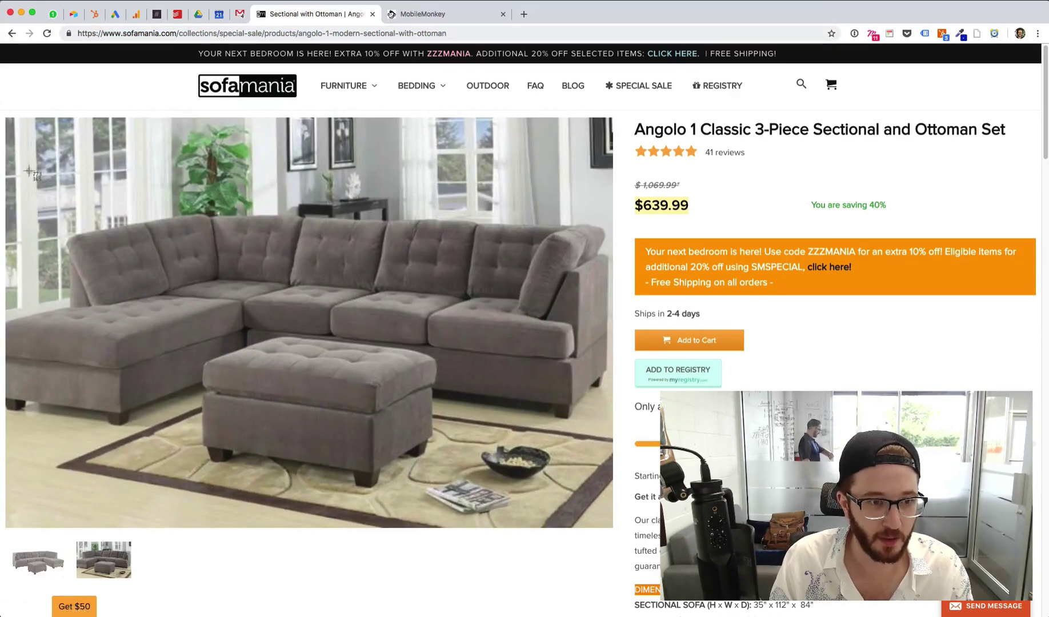
left_click_drag(9, 121, 611, 526)
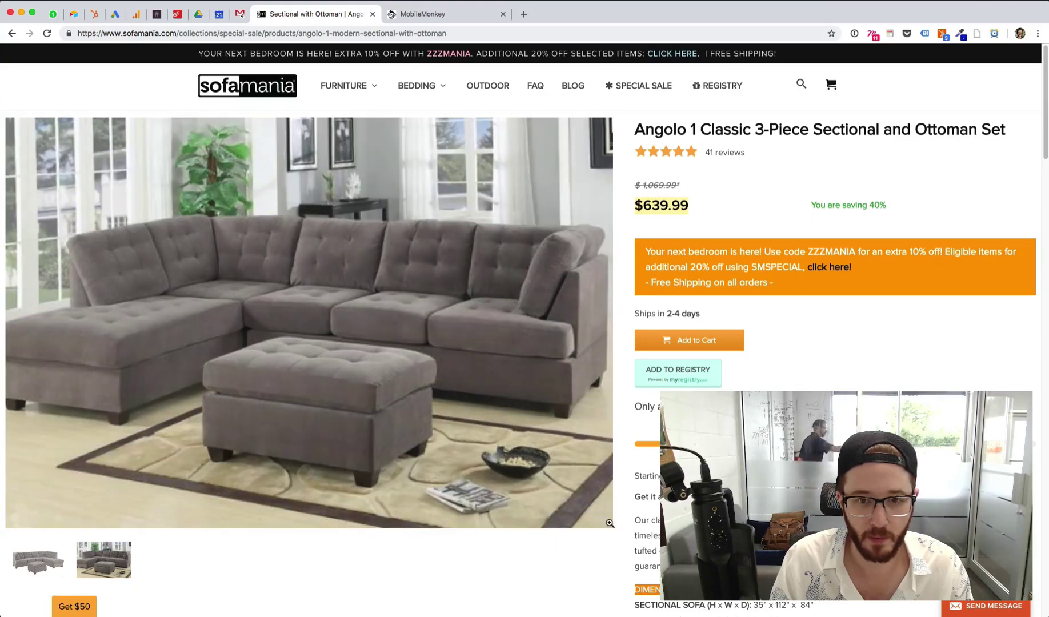
left_click(403, 32)
- Upload the newest Desktop sofa screenshot to the gallery card, cropped at rectangular proportion
left_click(450, 16)
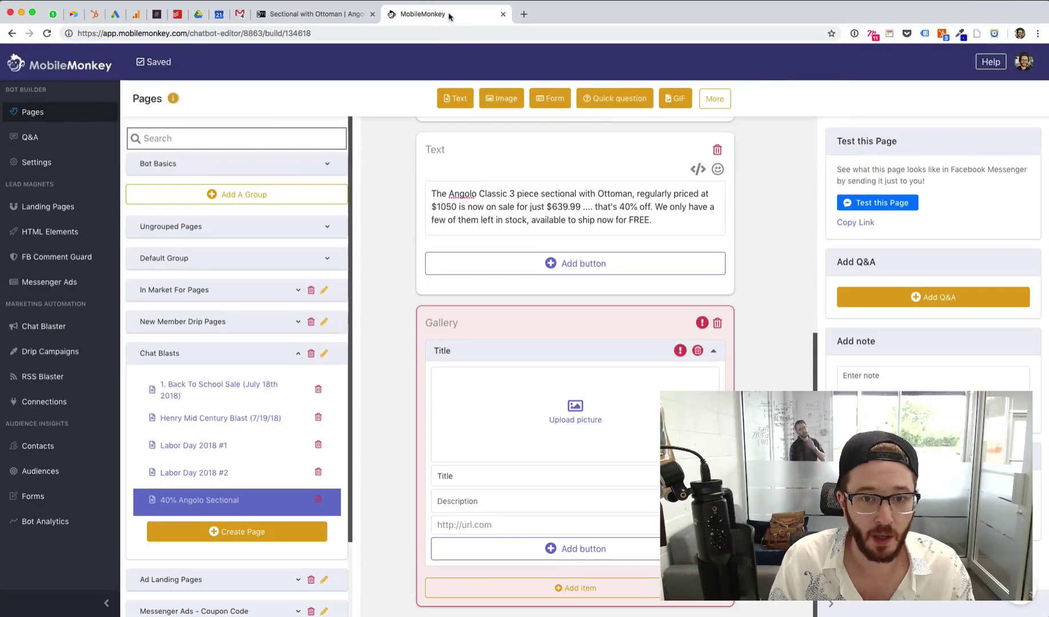
left_click(575, 414)
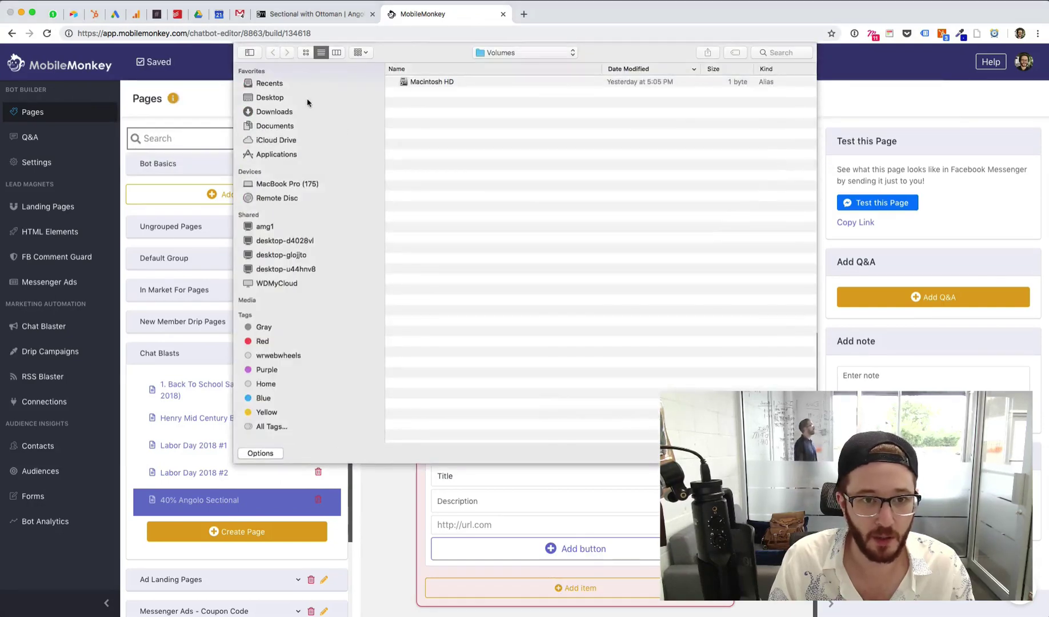
left_click(305, 98)
left_click(460, 83)
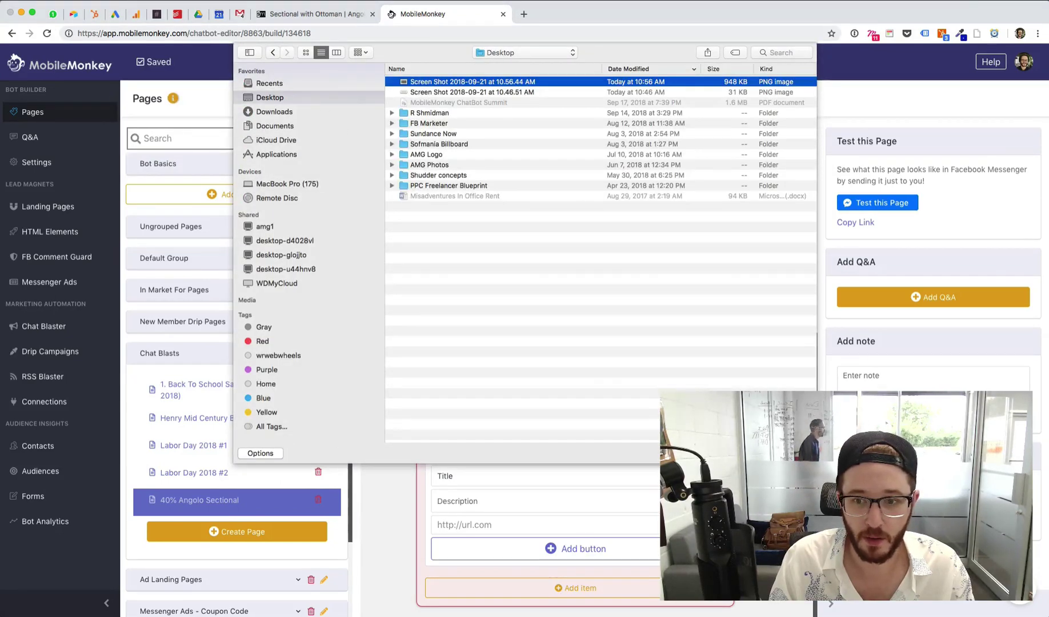
key("Return")
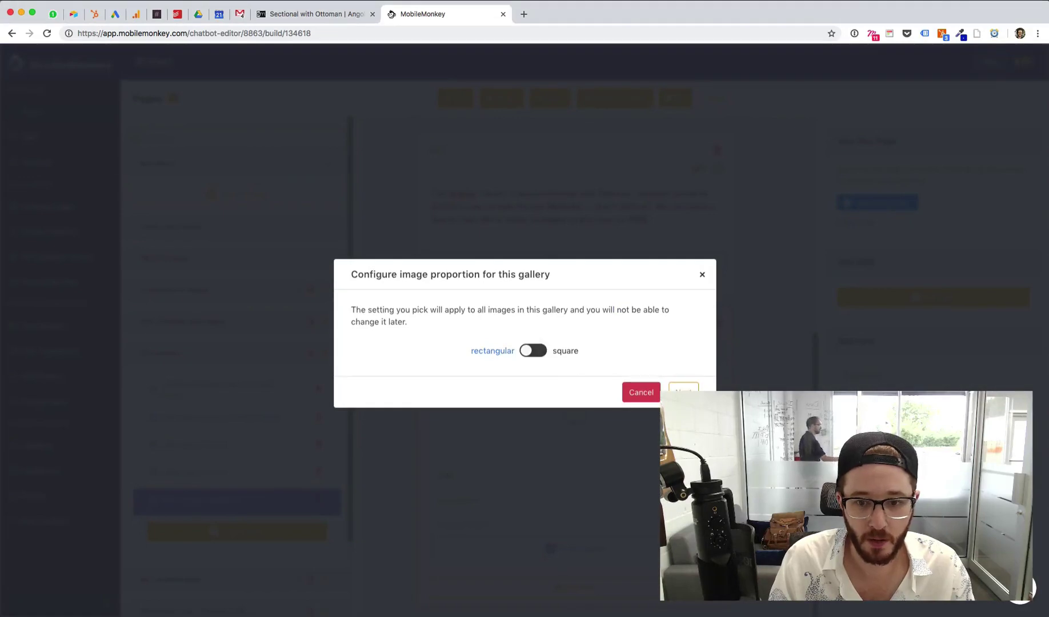
left_click(683, 392)
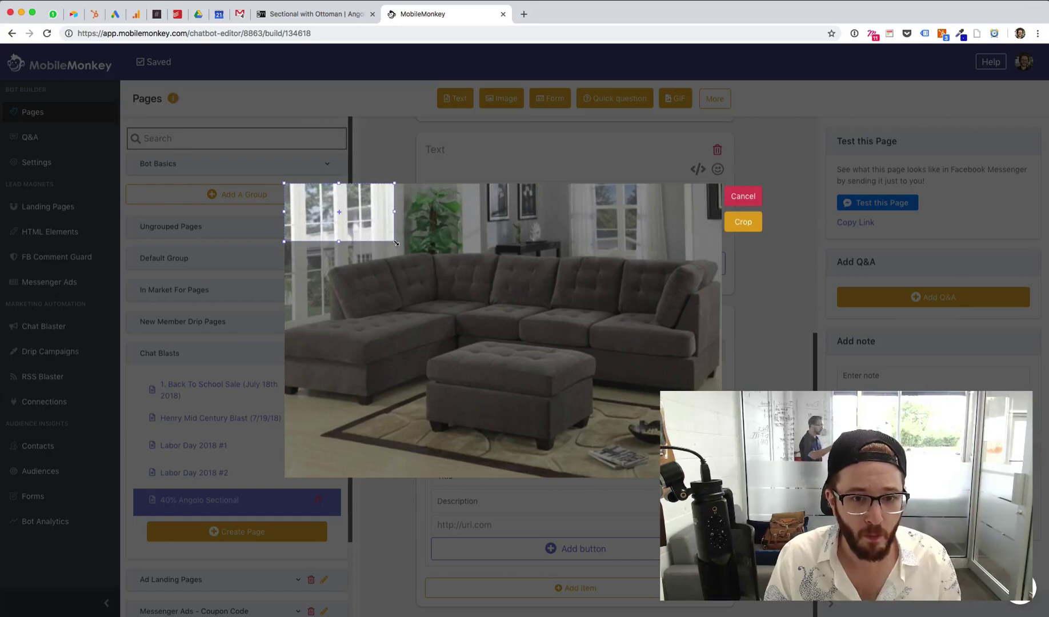
left_click_drag(396, 243, 406, 264)
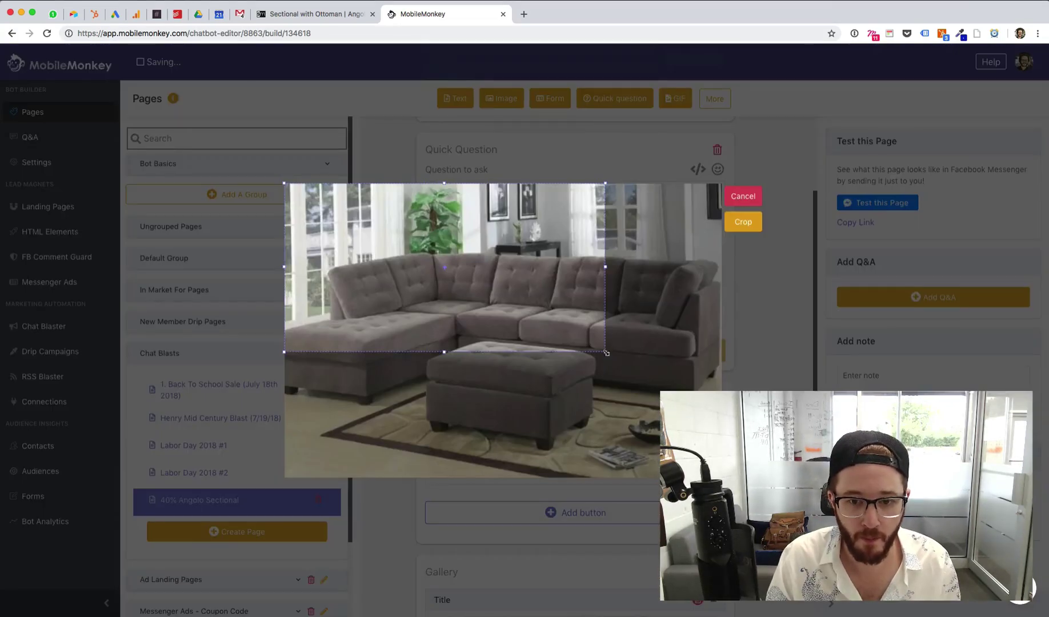
left_click_drag(606, 352, 722, 413)
left_click_drag(651, 365, 654, 401)
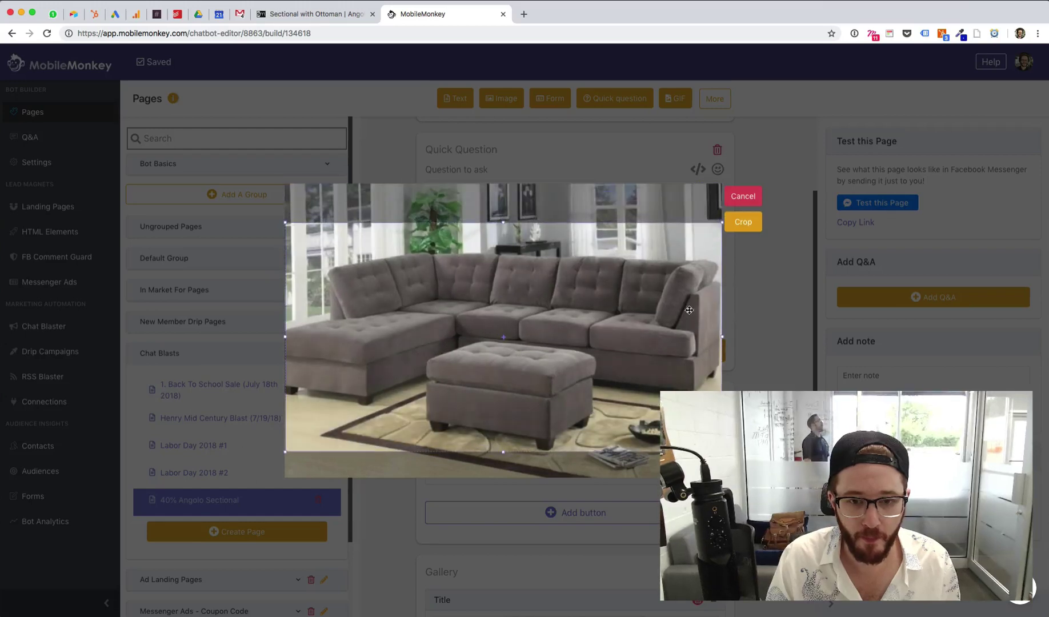
left_click(742, 222)
- Give the gallery card title 'Angolo Classic - ON SALE', description '40% off today!' and the product link
scroll(747, 292, "down", 4)
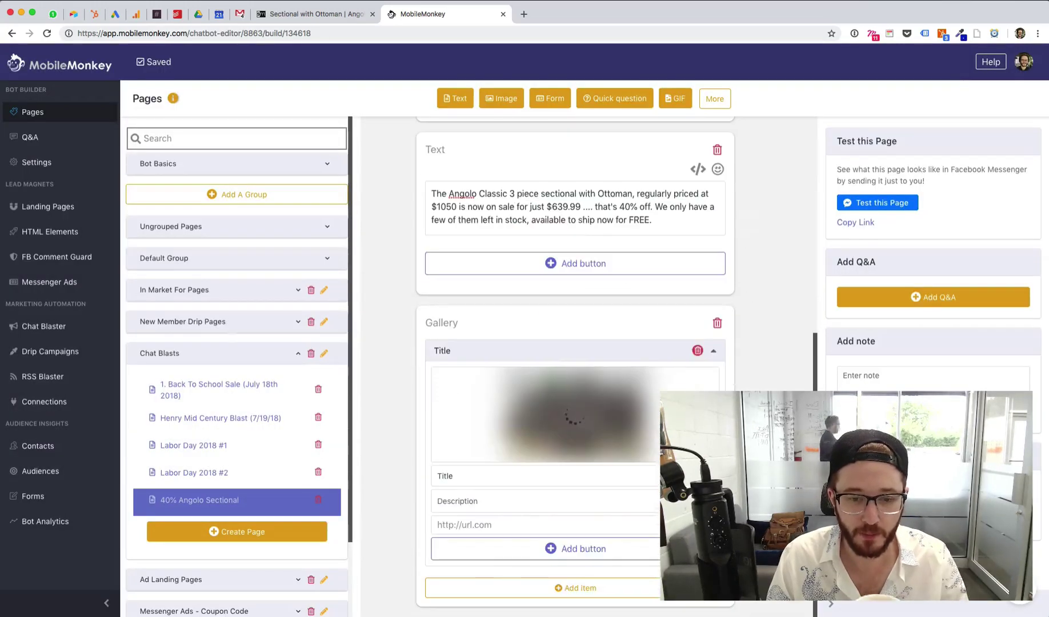
double_click(498, 478)
type("Angolo Classi")
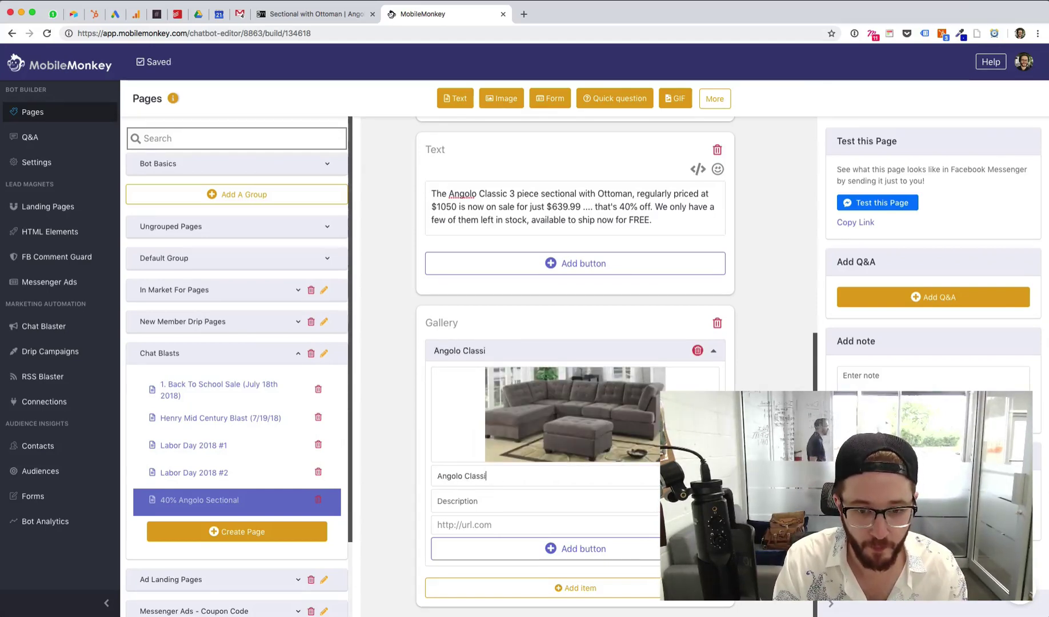
type("c - ON")
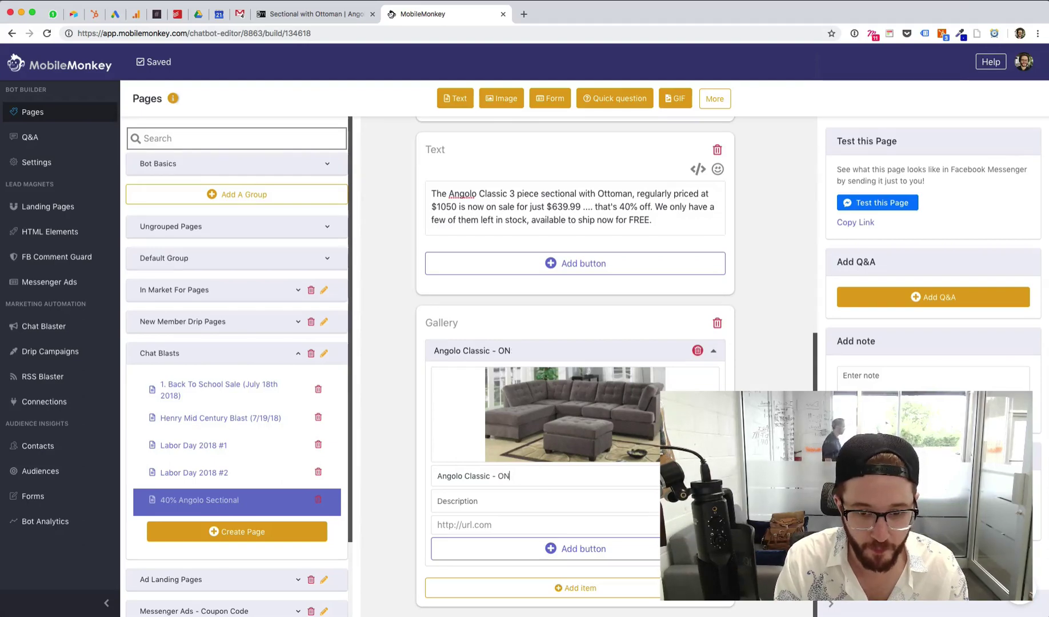
type("S40% T")
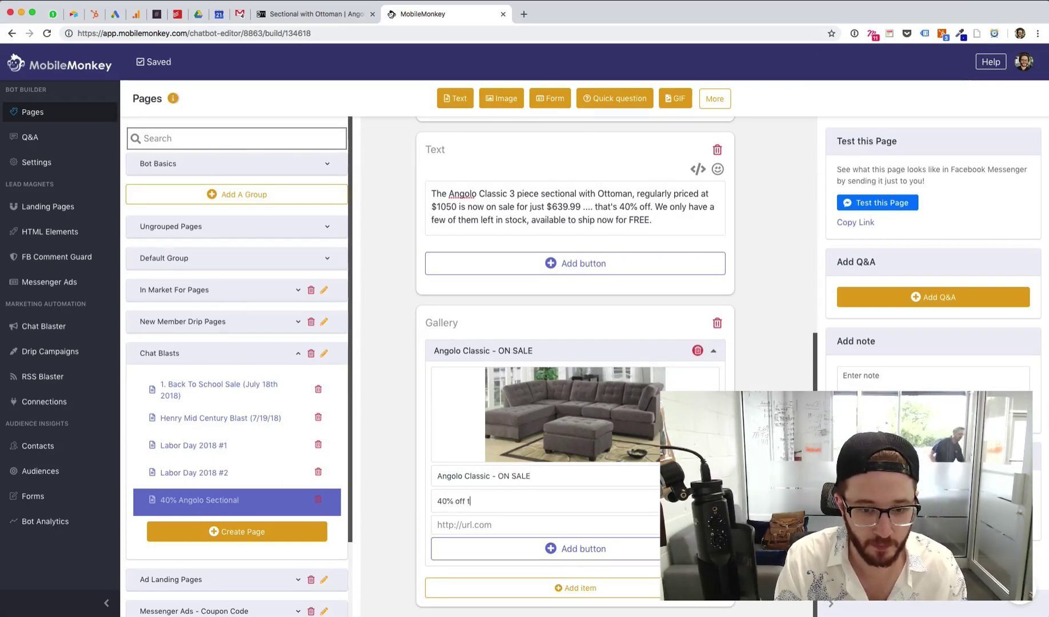
key("super+v")
- Add a 'View Details' URL button pointing to the Sofamania product page
left_click(552, 548)
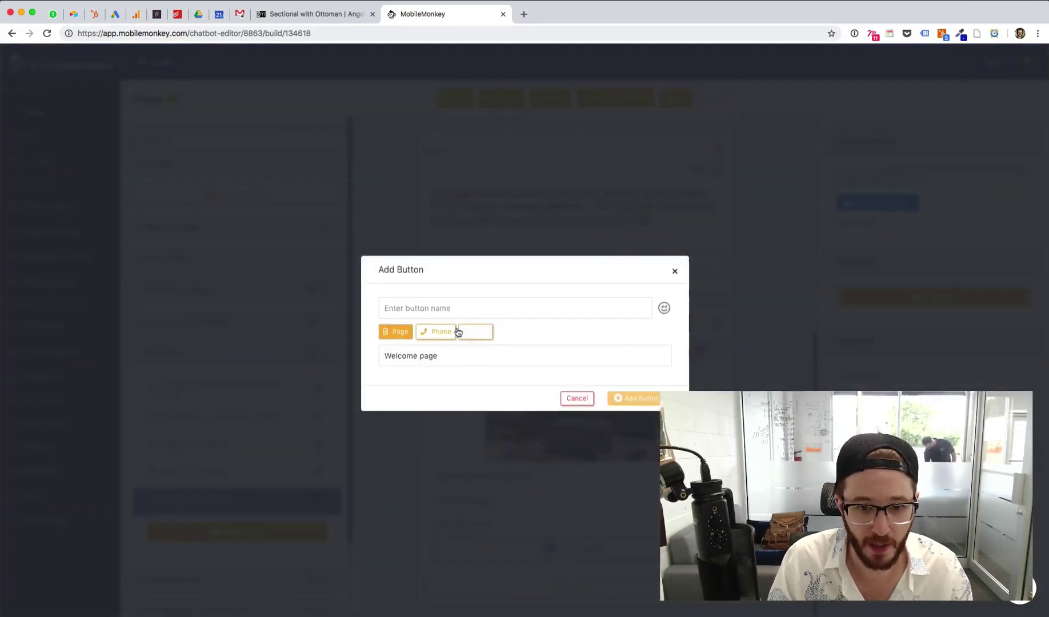
type("Shop Now")
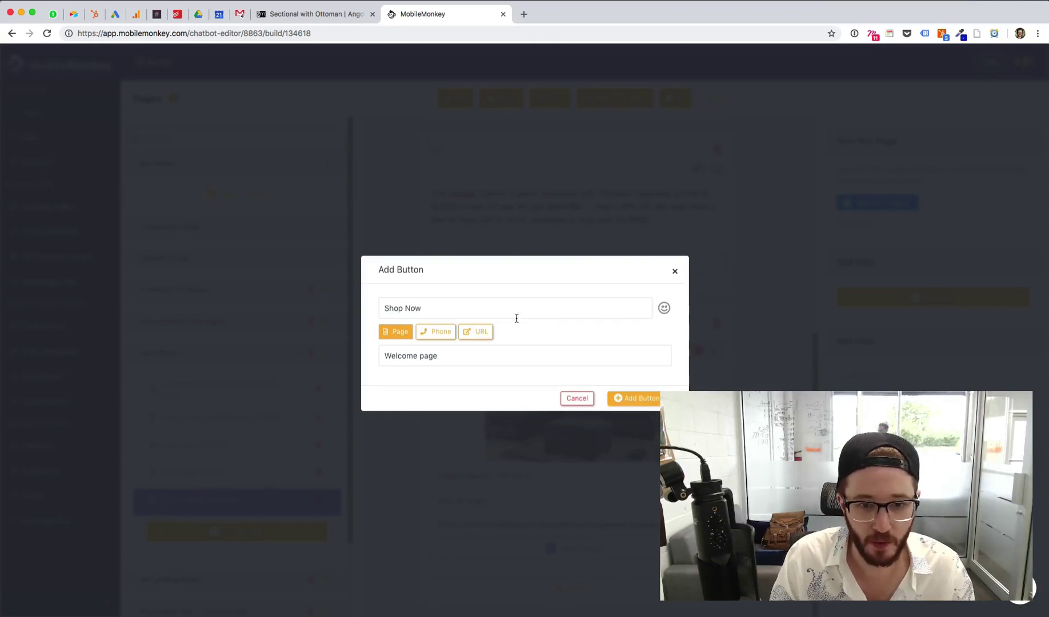
triple_click(512, 310)
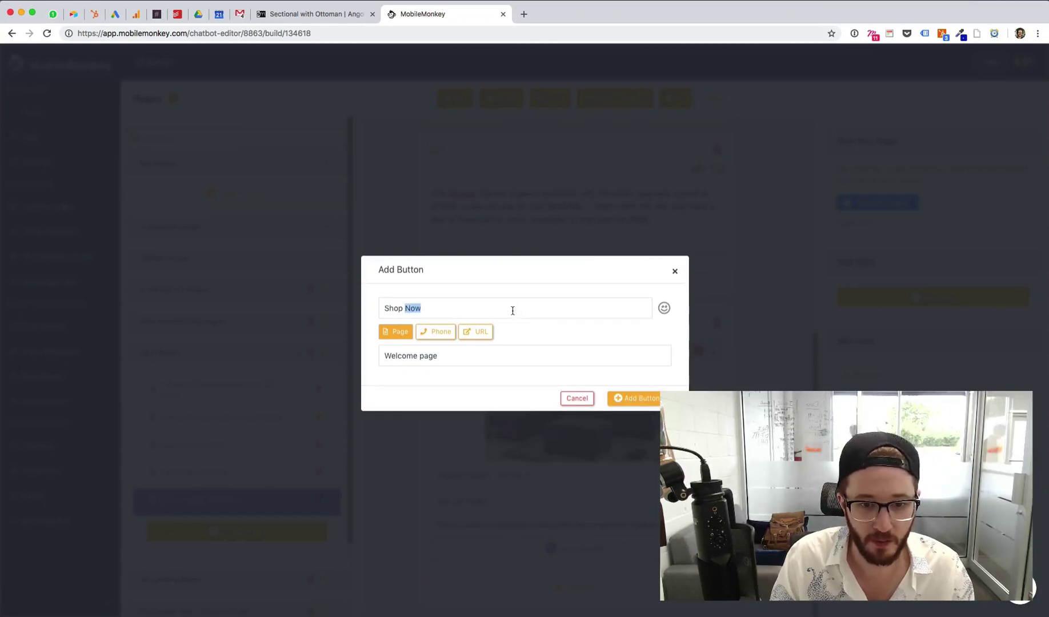
type("View Details")
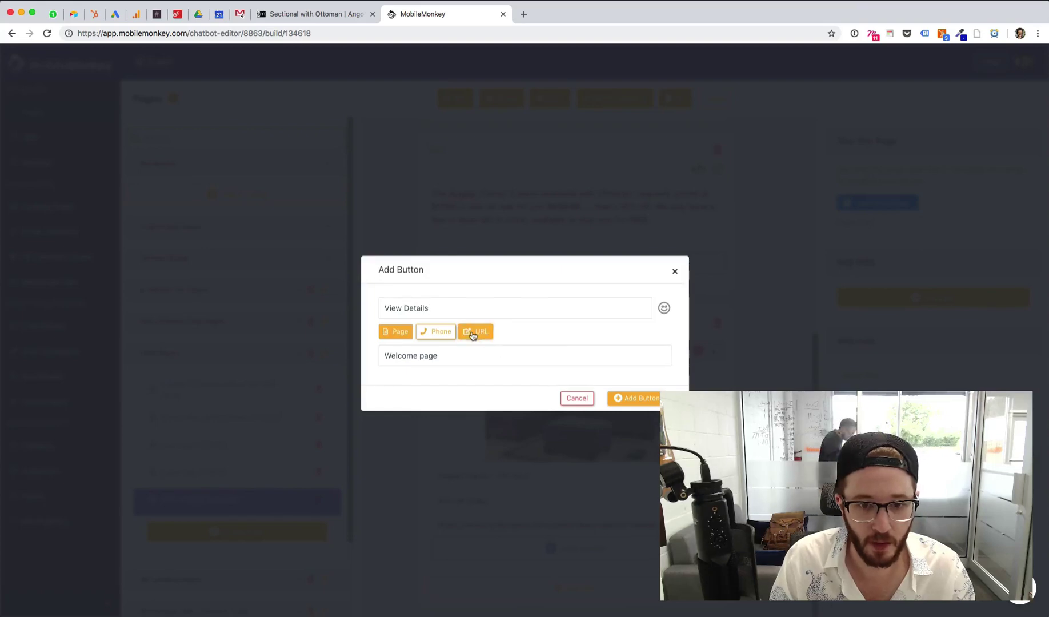
left_click(474, 332)
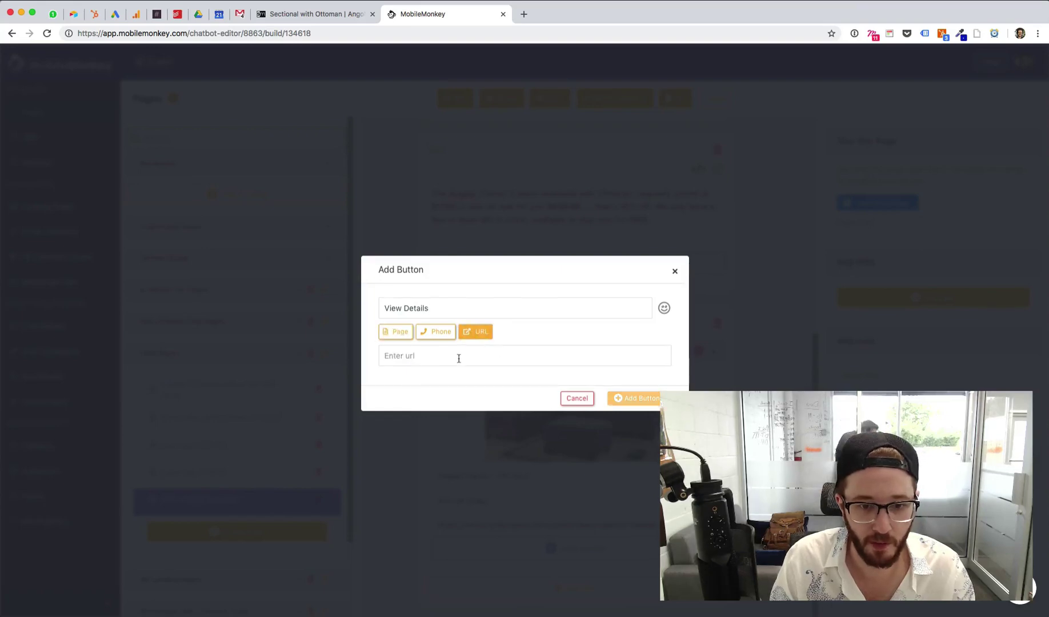
key("super+v")
left_click(615, 399)
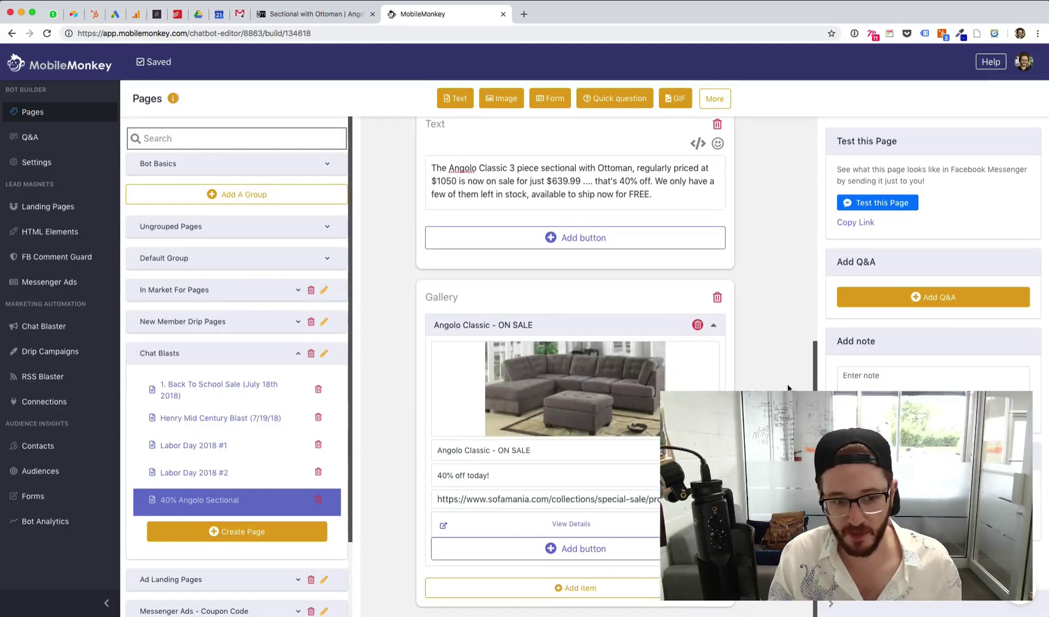
- Send a test of the page to Messenger and open the test conversation
scroll(785, 384, "up", 7)
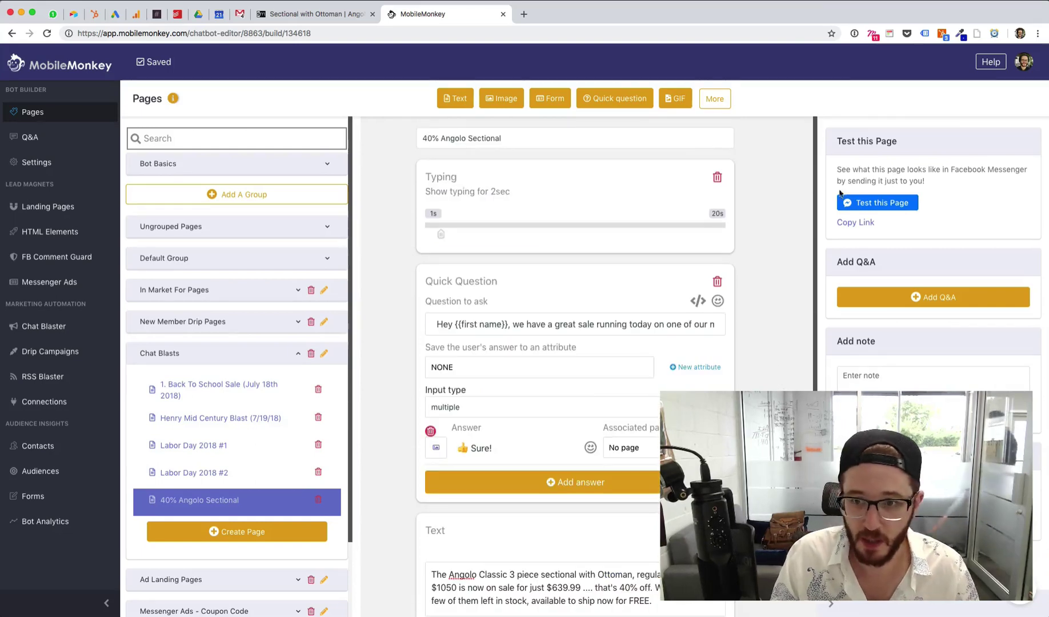
left_click(874, 209)
left_click(877, 204)
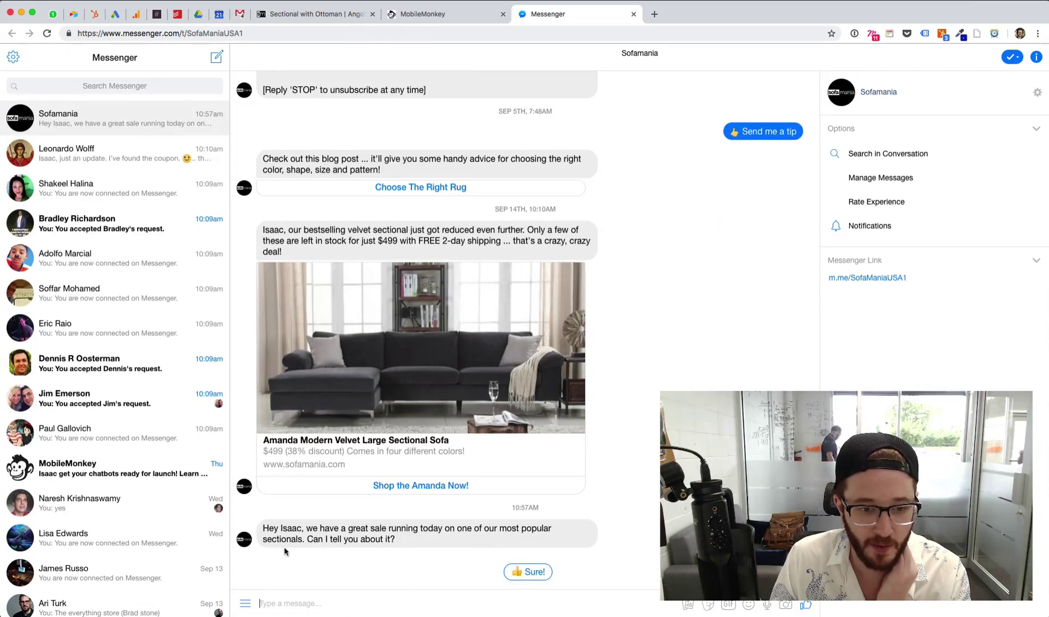
- Reply Sure! to the test blast and confirm View Details opens the Angolo page on Sofamania
left_click(531, 572)
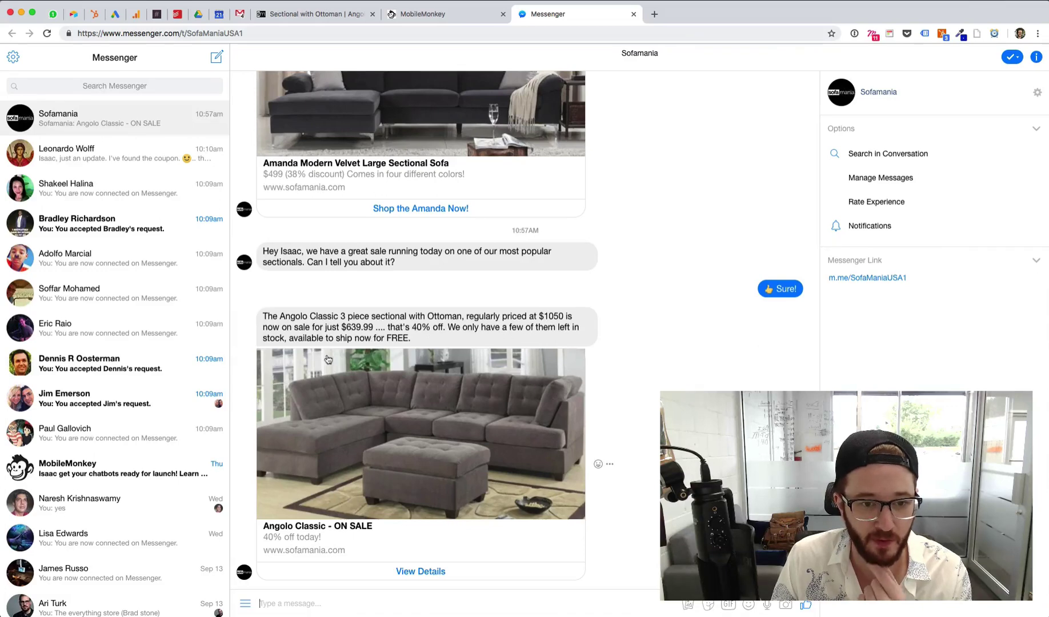
left_click(409, 570)
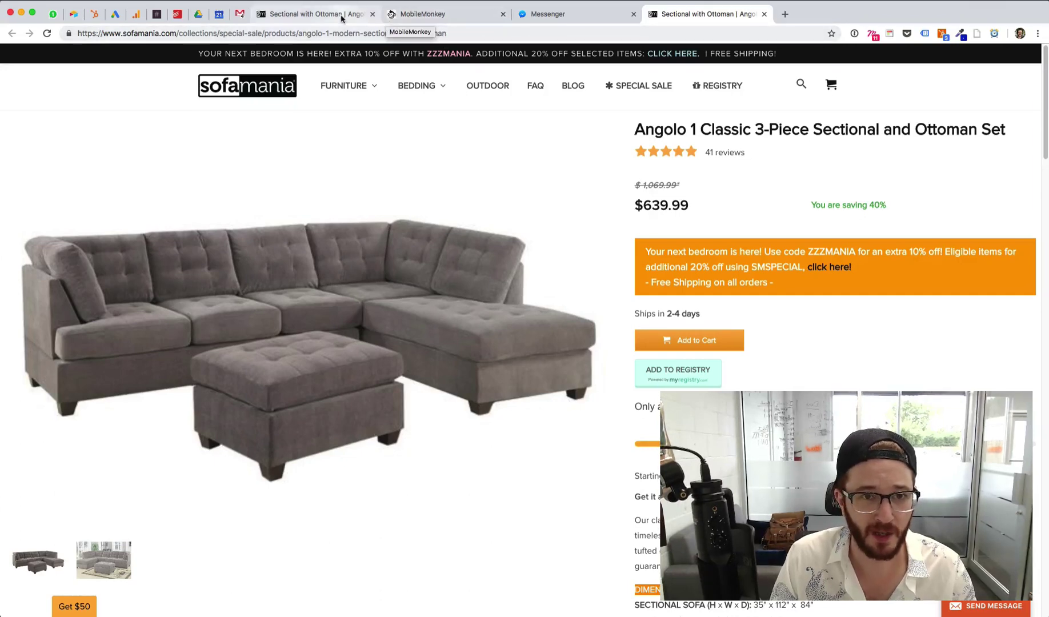
key("ctrl+Tab")
- Back in the page editor, add a new Text block below the gallery card
left_click(474, 22)
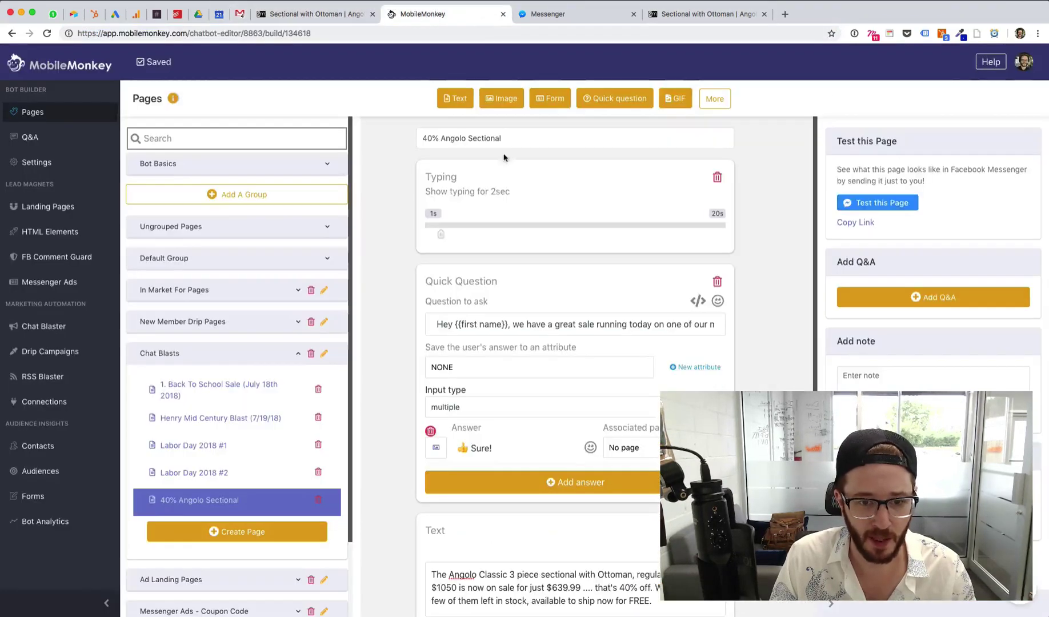
scroll(715, 351, "down", 6)
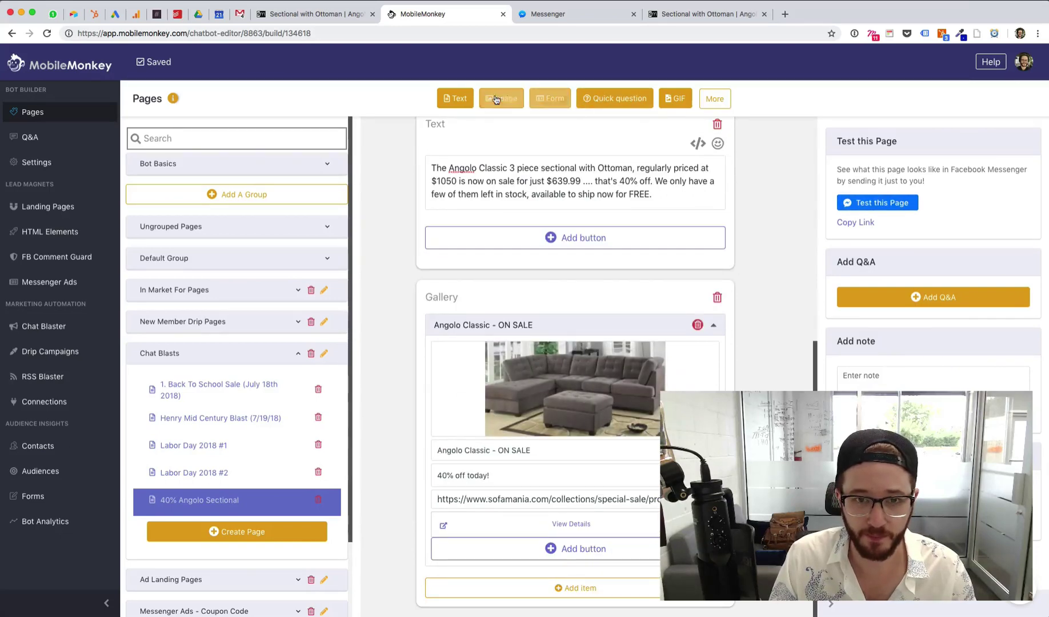
left_click(454, 99)
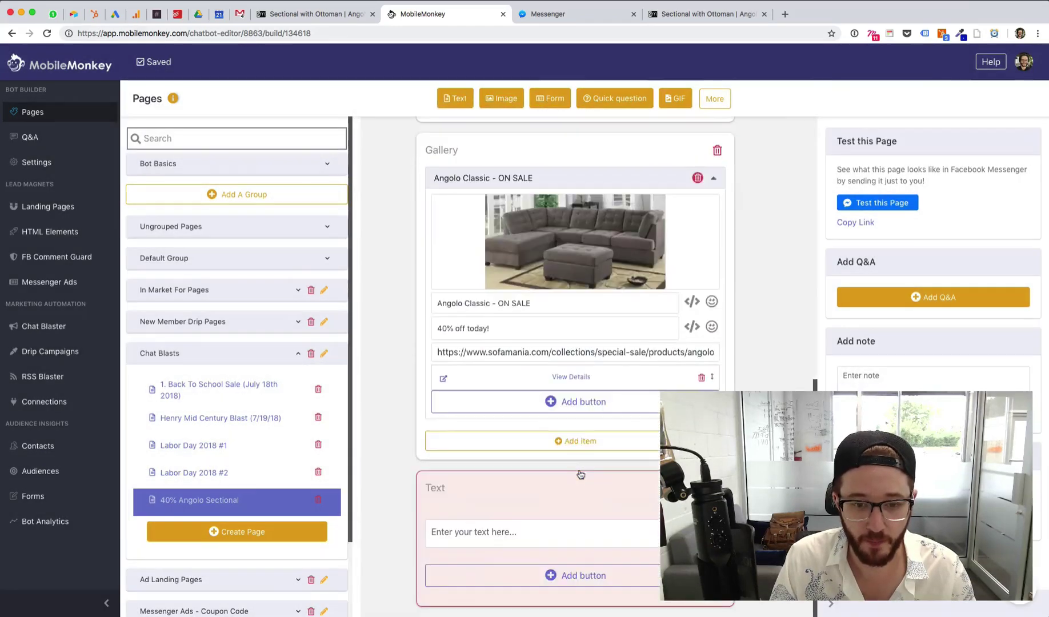
- Write 'You can use code ZZZMANIA at checkout for an extra 10% off your purchase today!'
left_click(495, 527)
type("You ca")
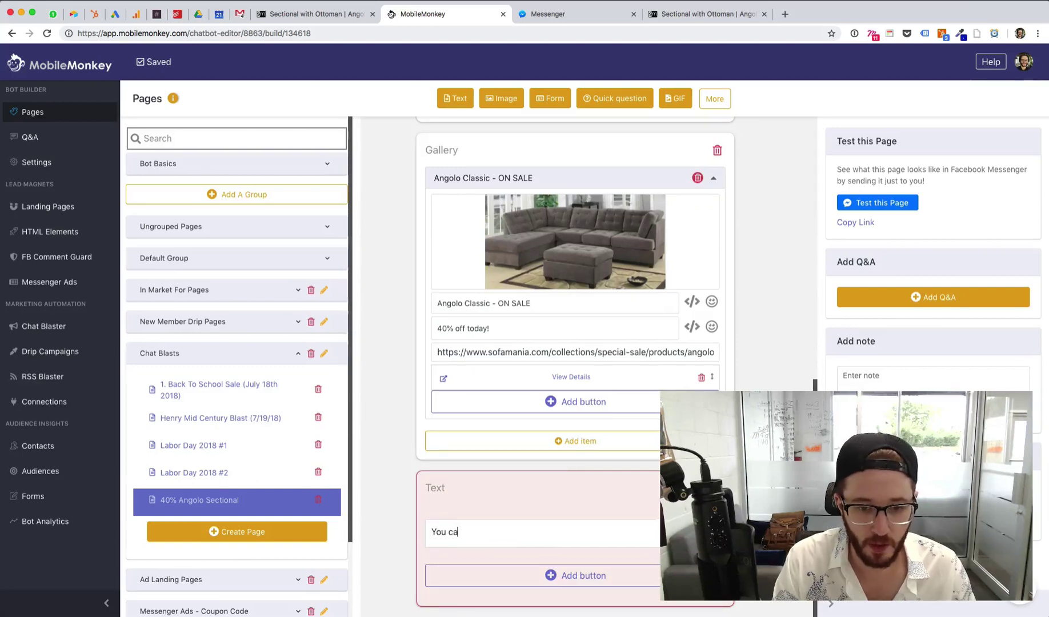
type("n use code Z")
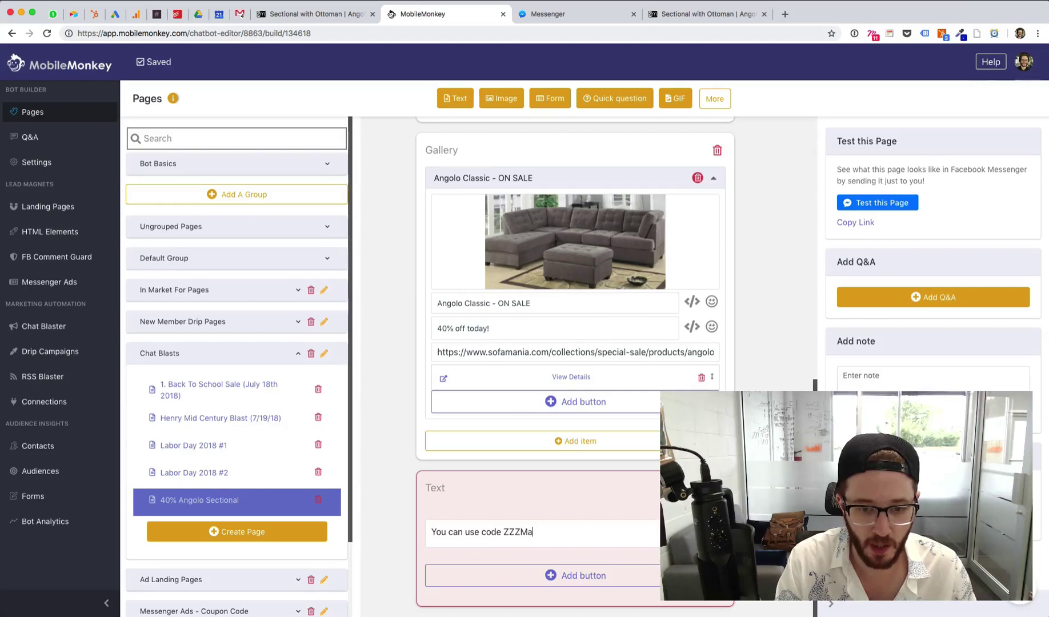
type("ZZMAN")
key("BackSpace")
type("ANIA at chec")
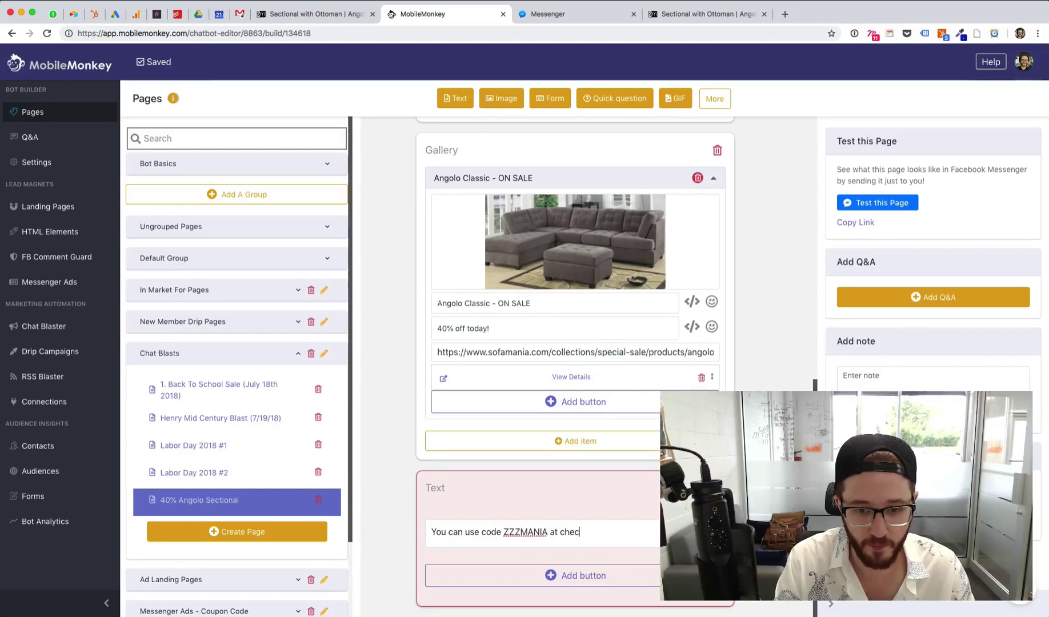
type("kout for an extra 10%")
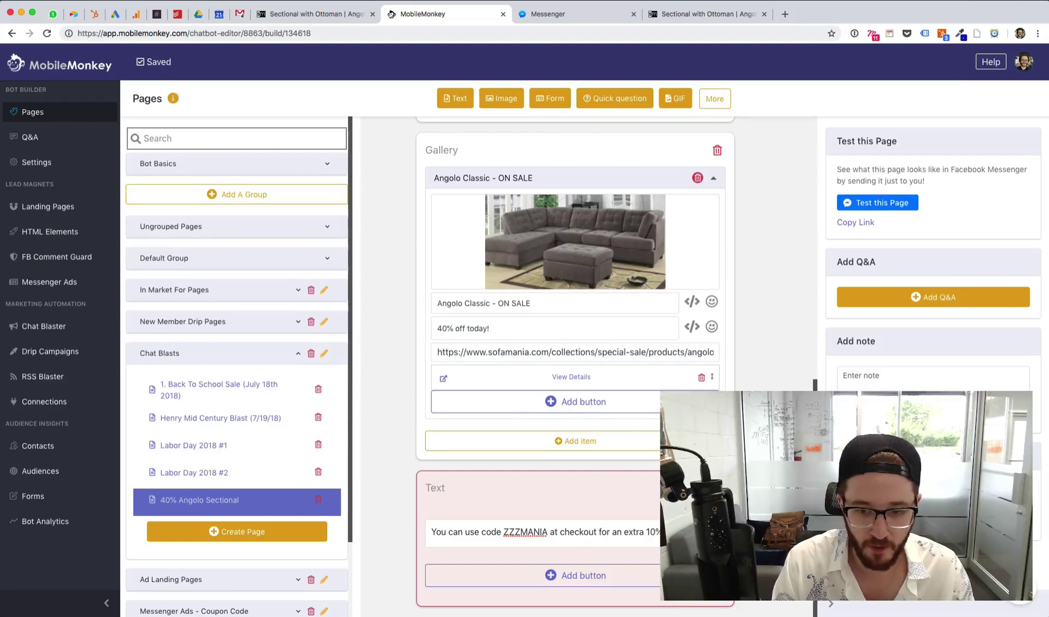
type("purcha")
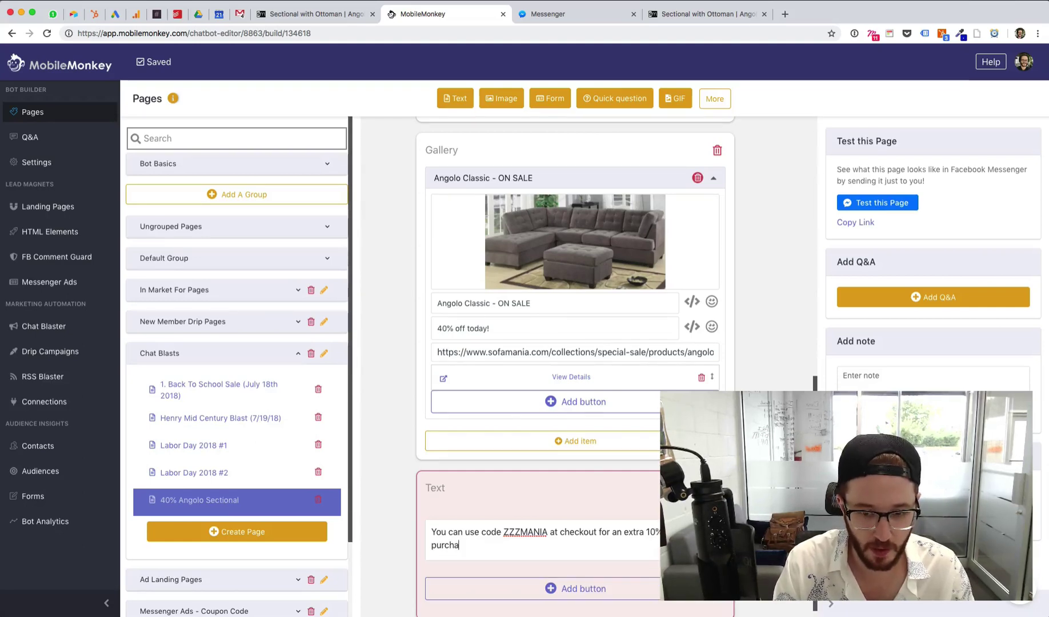
type("se today!")
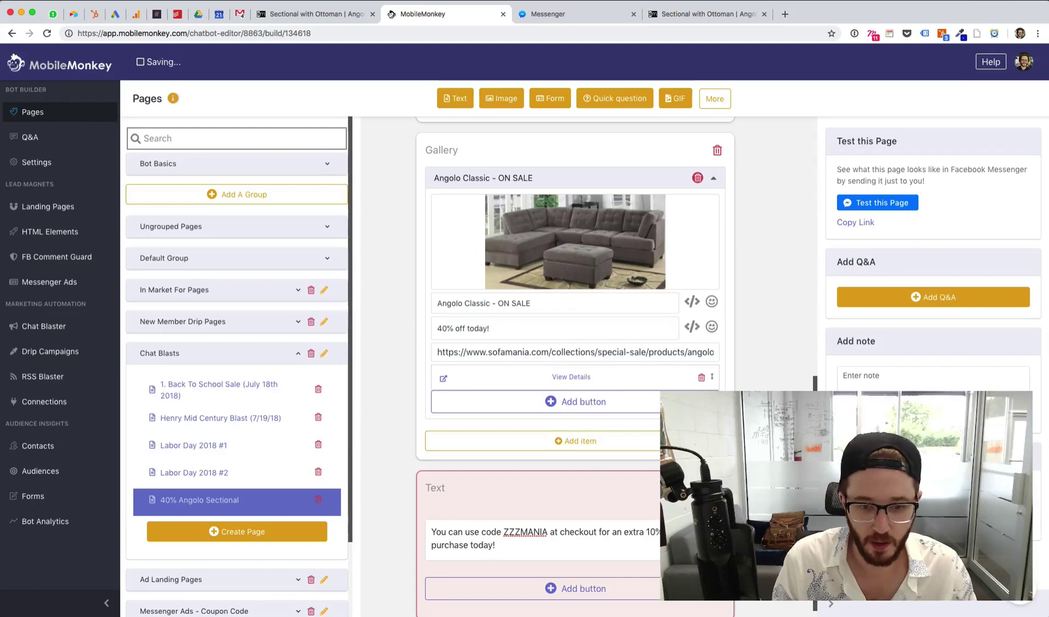
left_click_drag(714, 14, 621, 22)
left_click(422, 13)
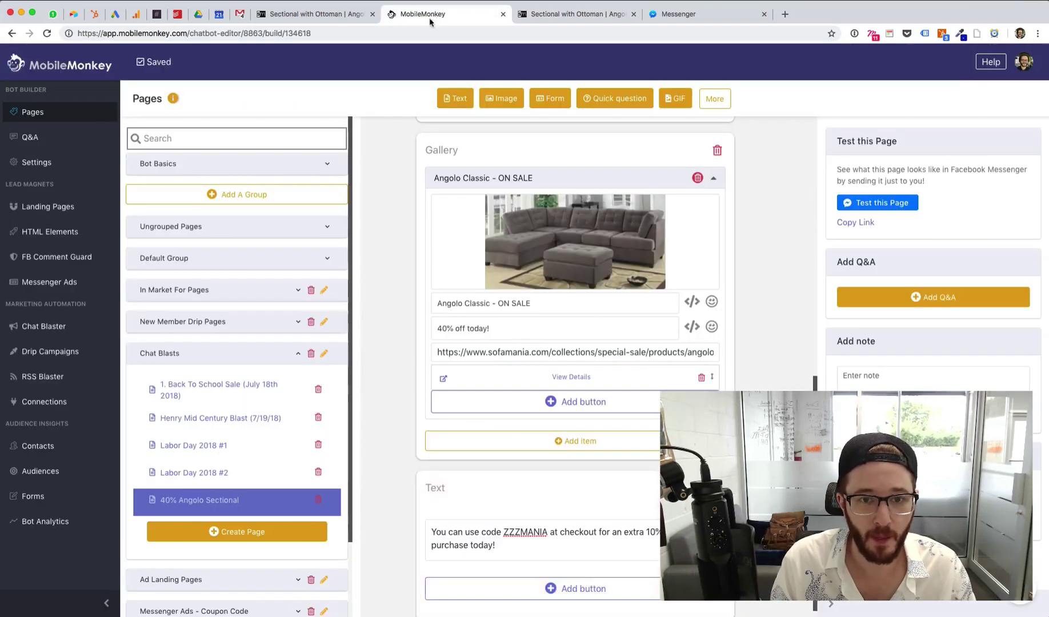
- Test the 40% Angolo Sectional page, reply Sure!, and check the gallery card and ZZZMANIA message
left_click(866, 205)
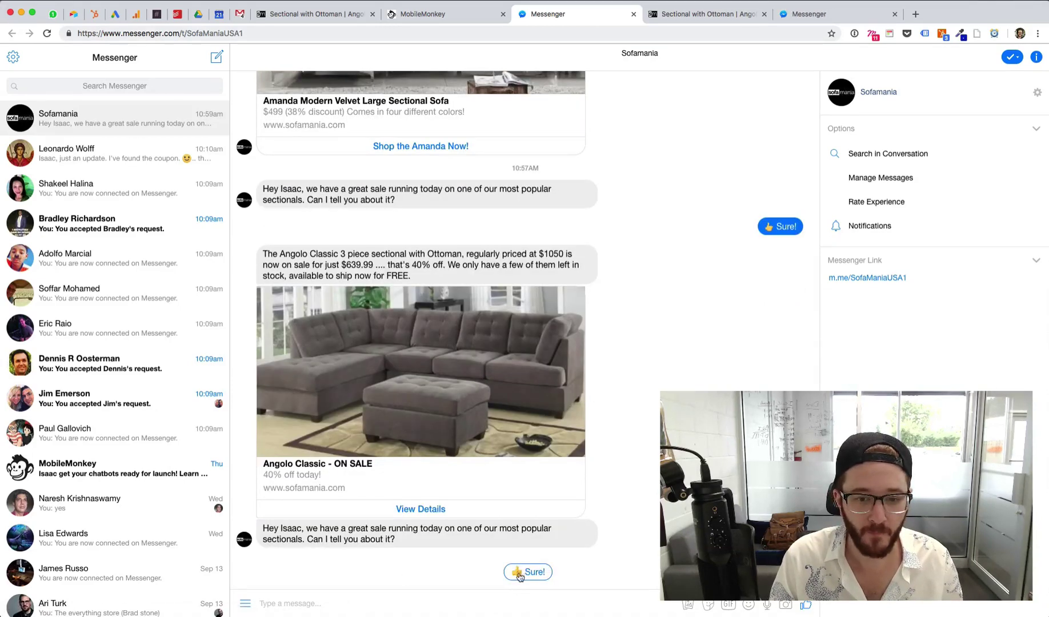
left_click(521, 572)
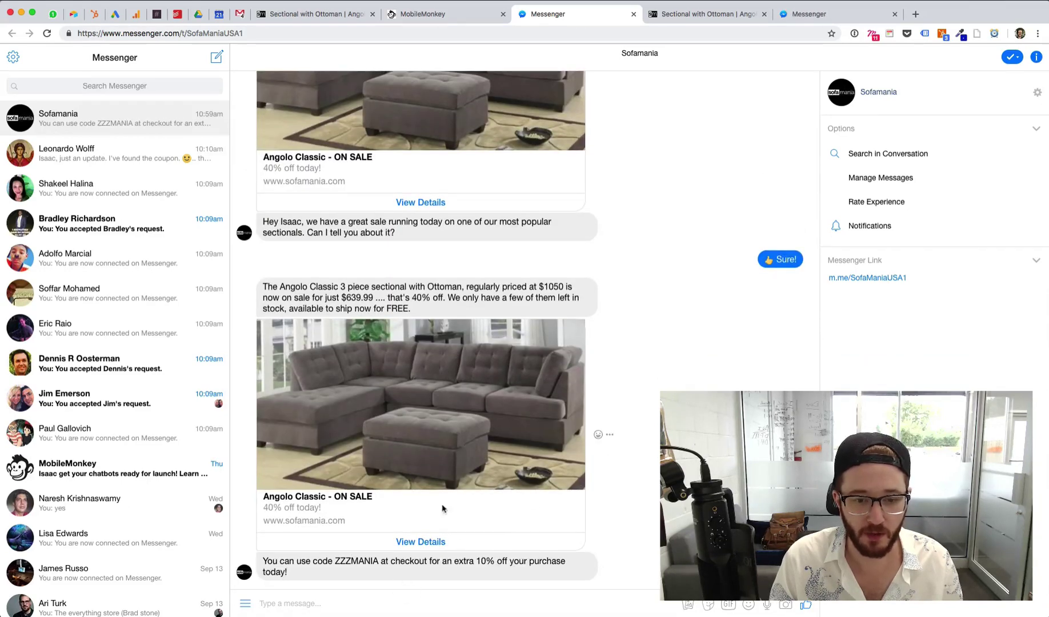
left_click(360, 465)
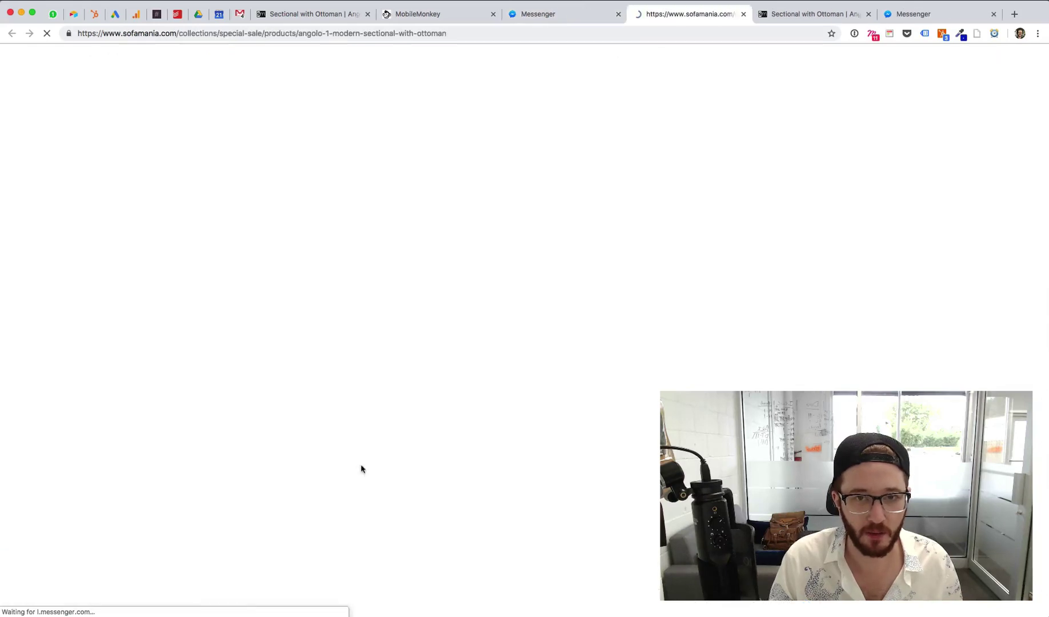
left_click(393, 17)
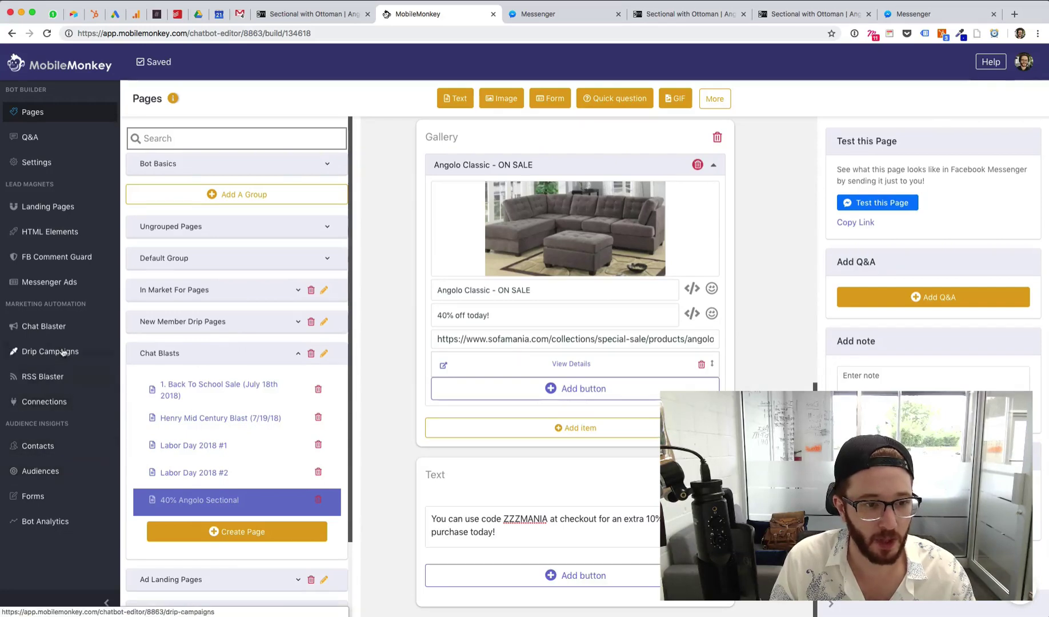
- Create a new promotional chat blast from Chat Blaster, targeting 7682 contacts
left_click(57, 330)
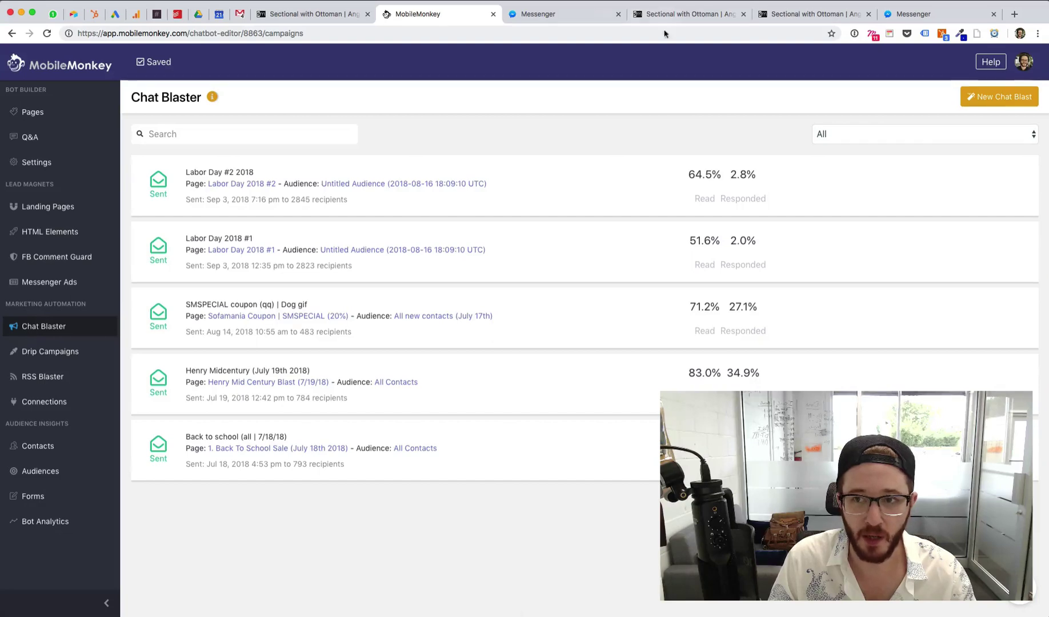
left_click(998, 96)
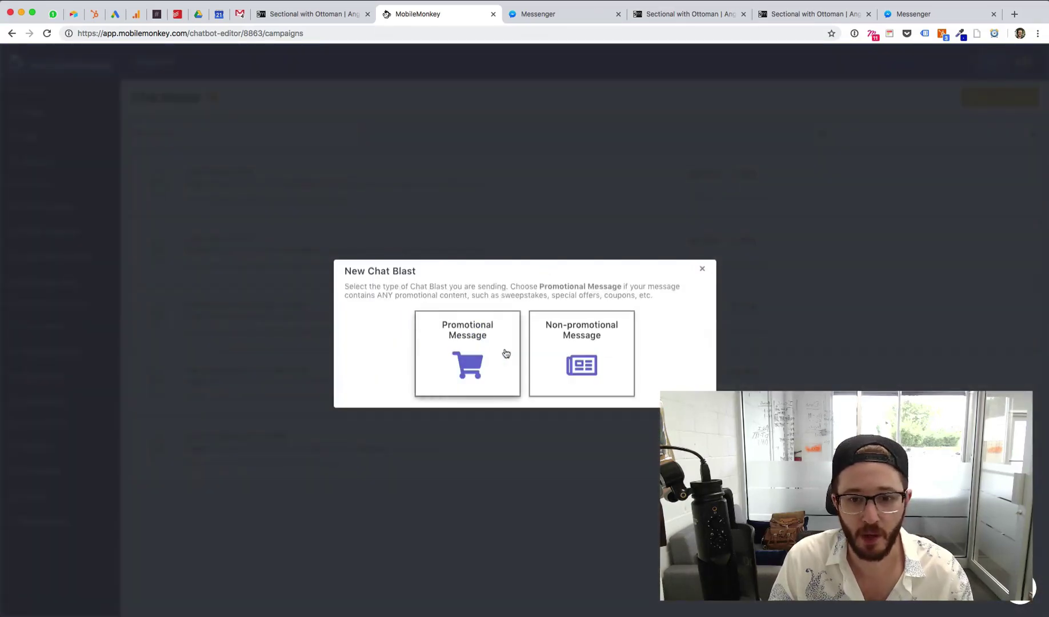
left_click(551, 355)
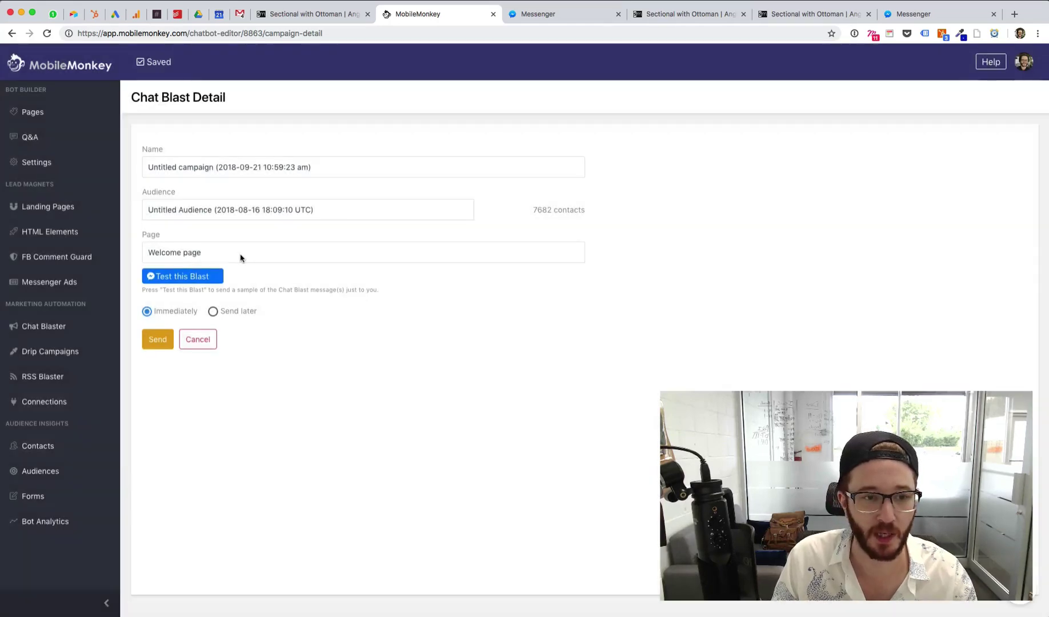
- Pick the 40% Angolo Sectional page and send the blast now to all 7682 contacts
left_click(241, 256)
left_click_drag(581, 302, 578, 398)
scroll(454, 346, "up", 3)
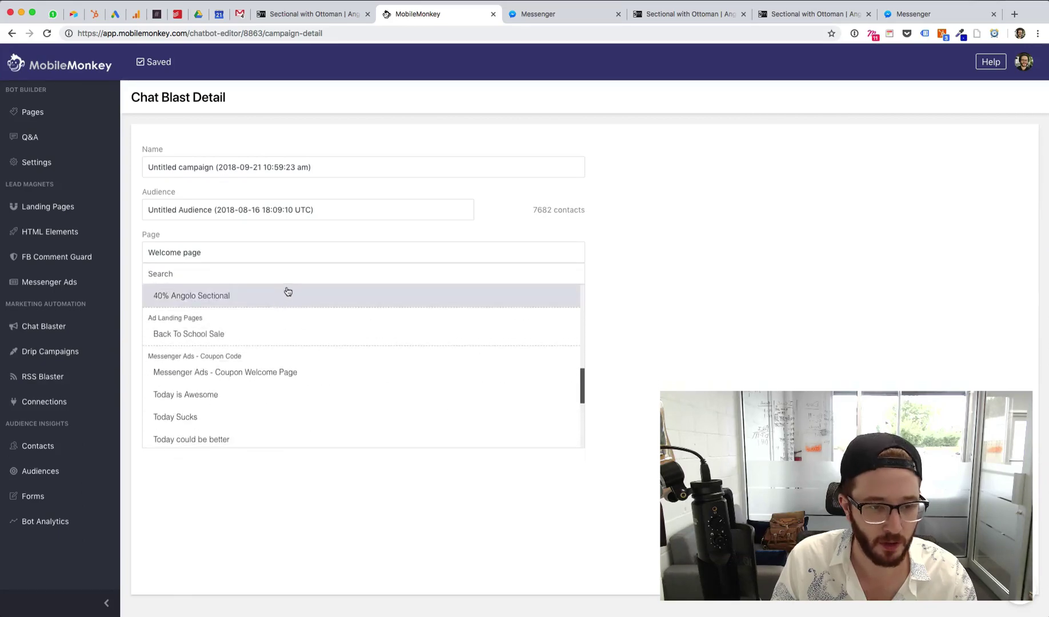
type("angolo")
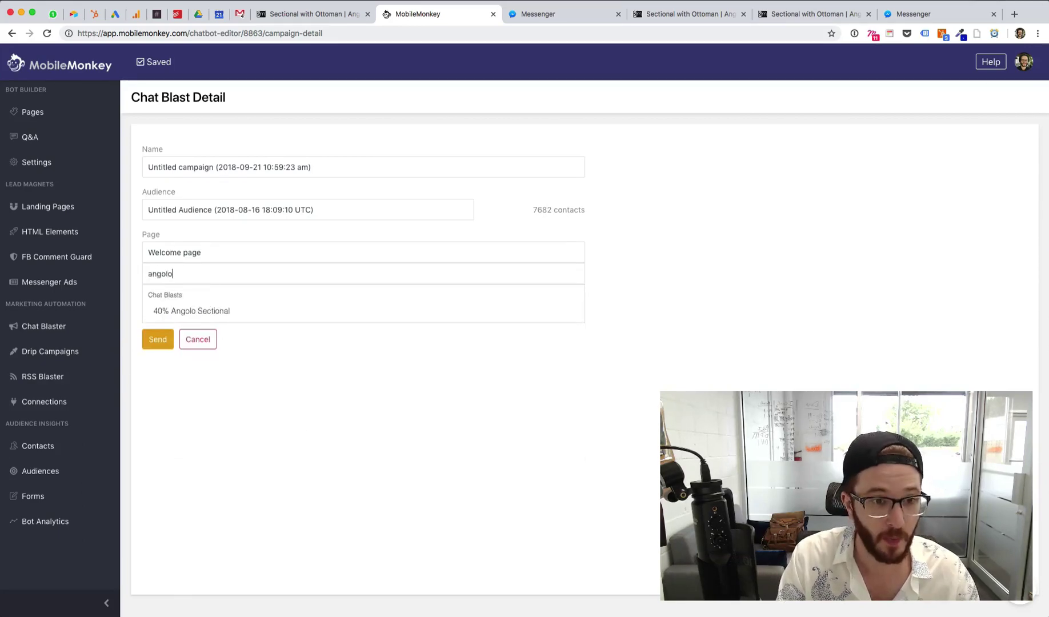
left_click(193, 313)
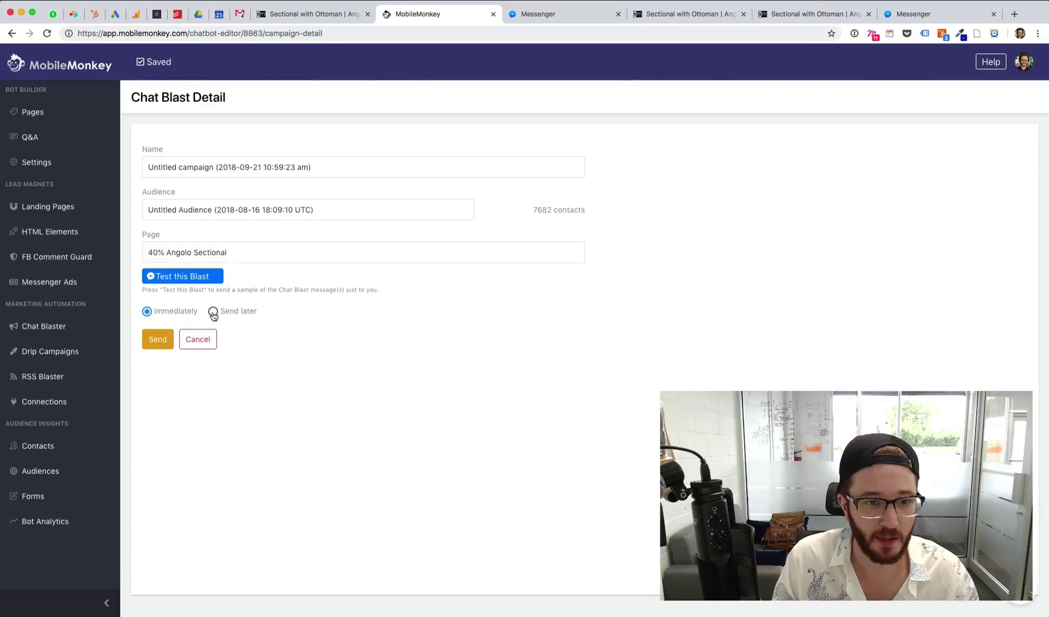
left_click(157, 340)
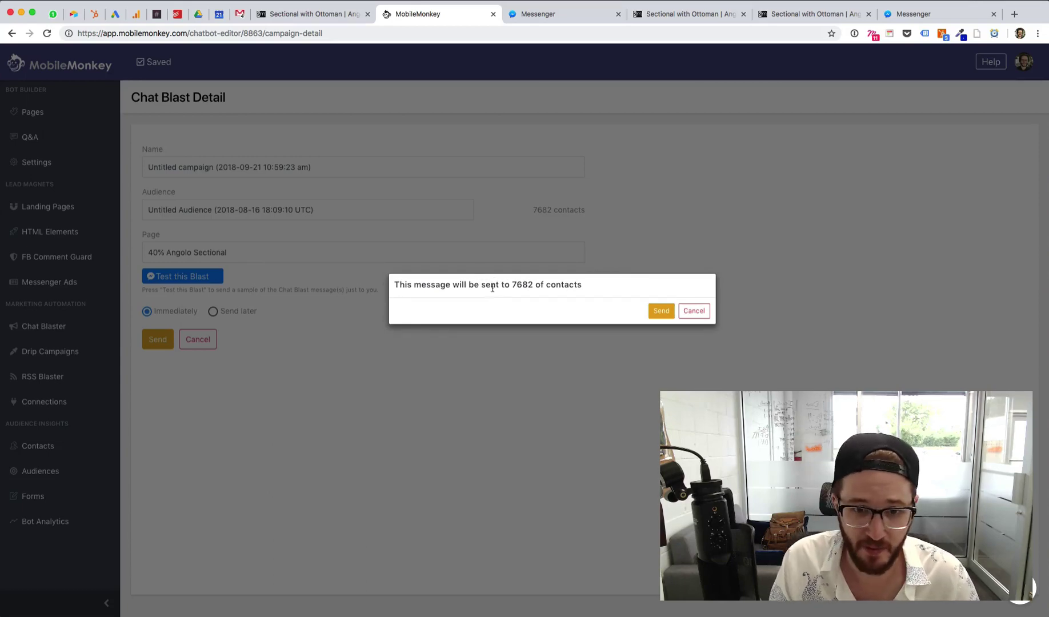
left_click(658, 310)
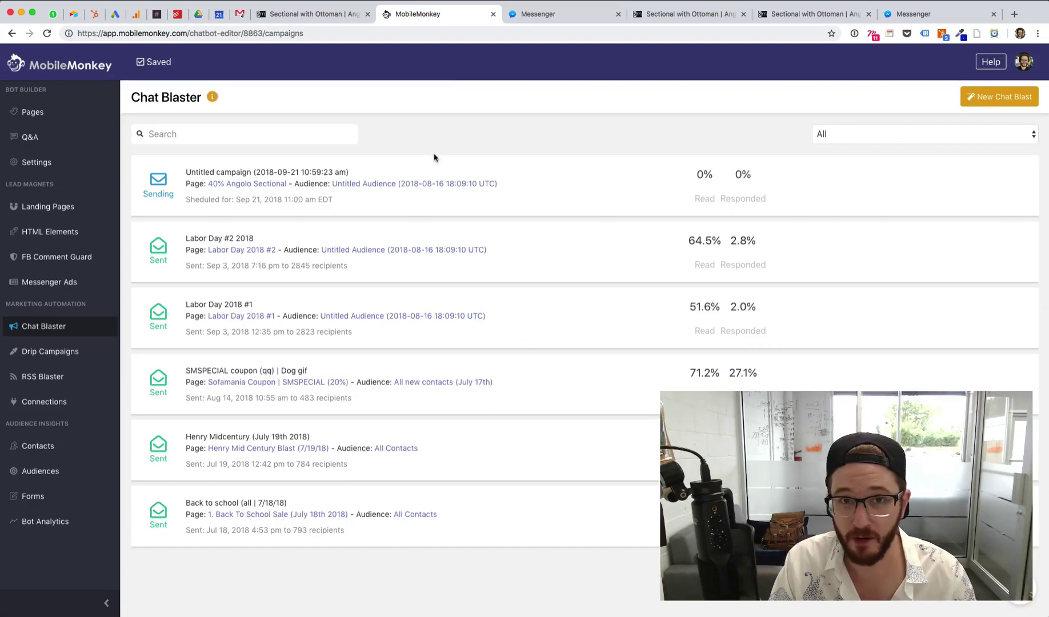
- Open the Sofamania FB Business Manager inbox from the Sofamania bookmarks folder
left_click(284, 22)
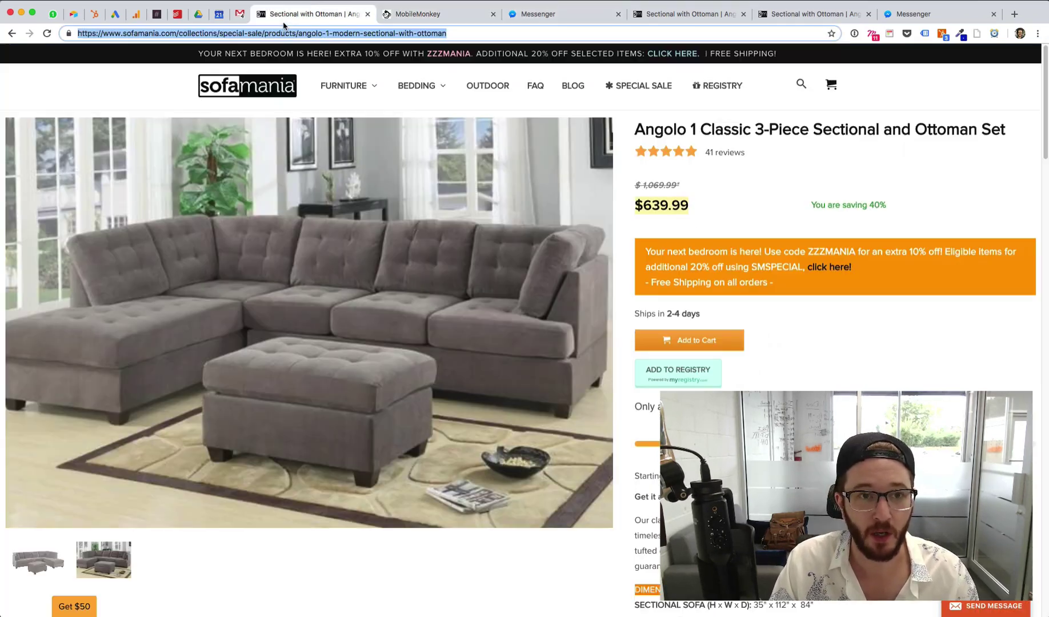
left_click(546, 22)
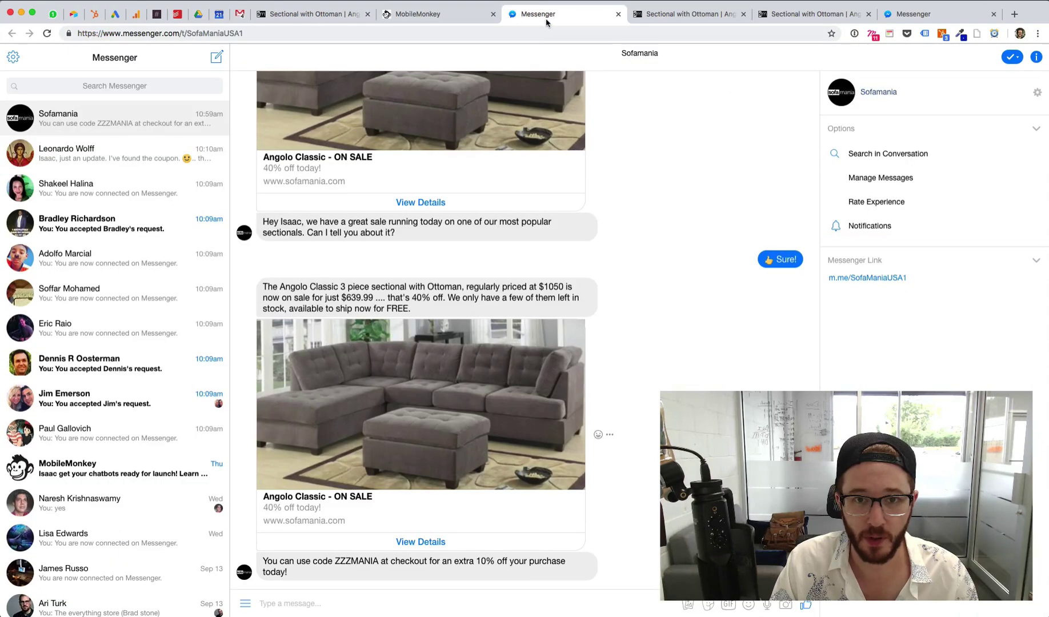
key("super+shift+b")
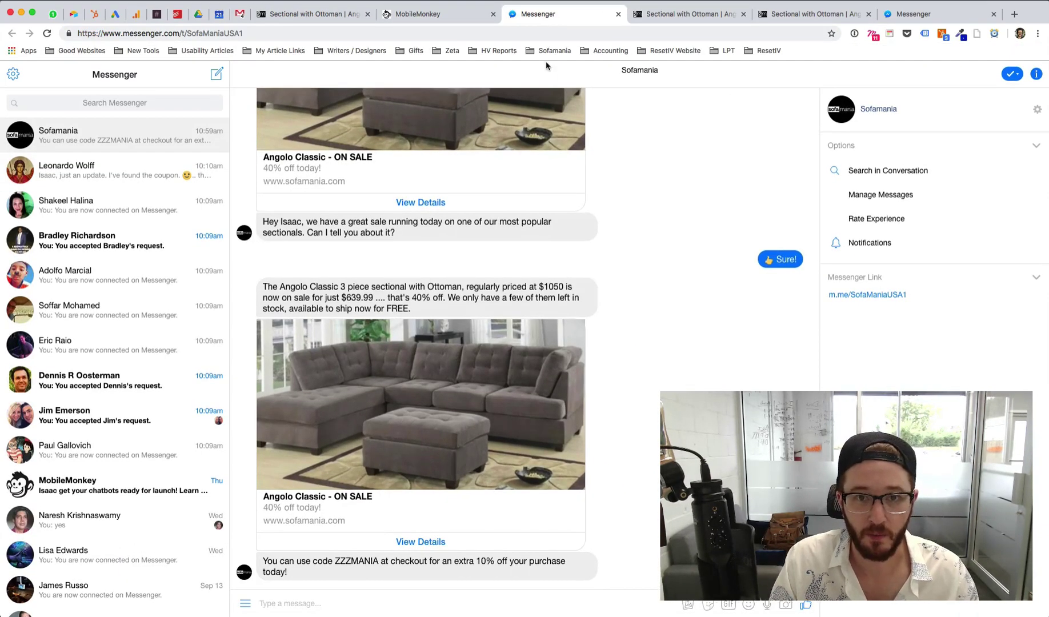
left_click(547, 55)
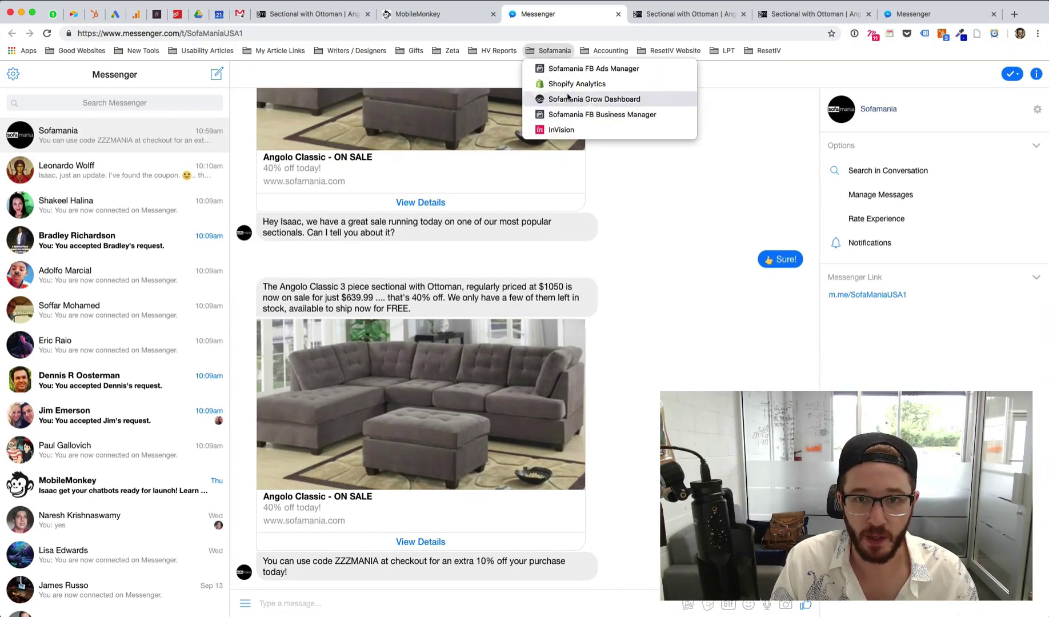
left_click(568, 115)
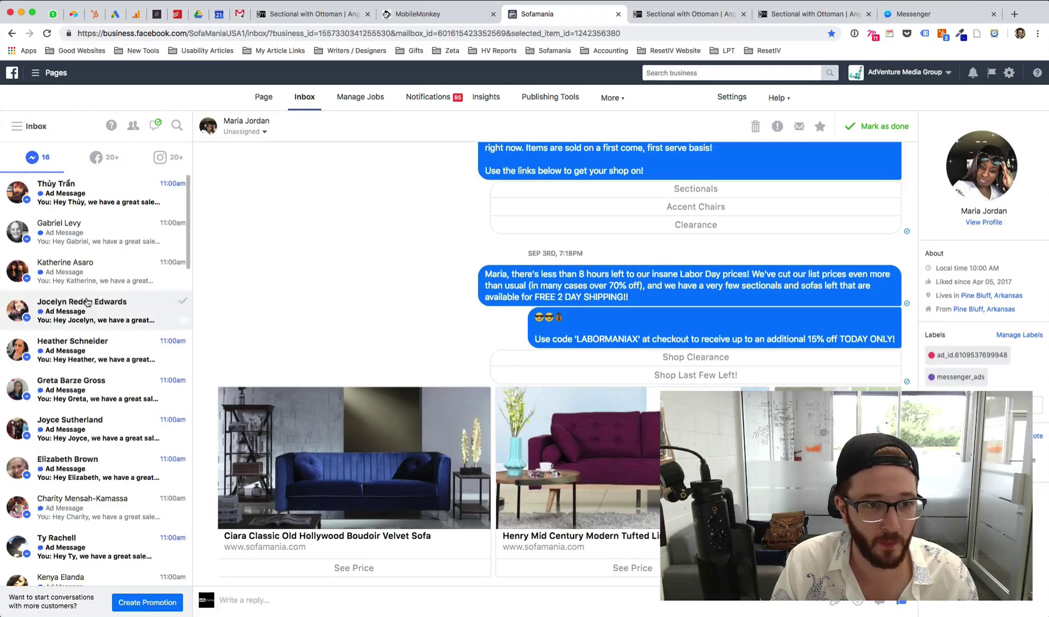
- Open two recipients' conversations to confirm the Angolo sectional blast was delivered
left_click(78, 199)
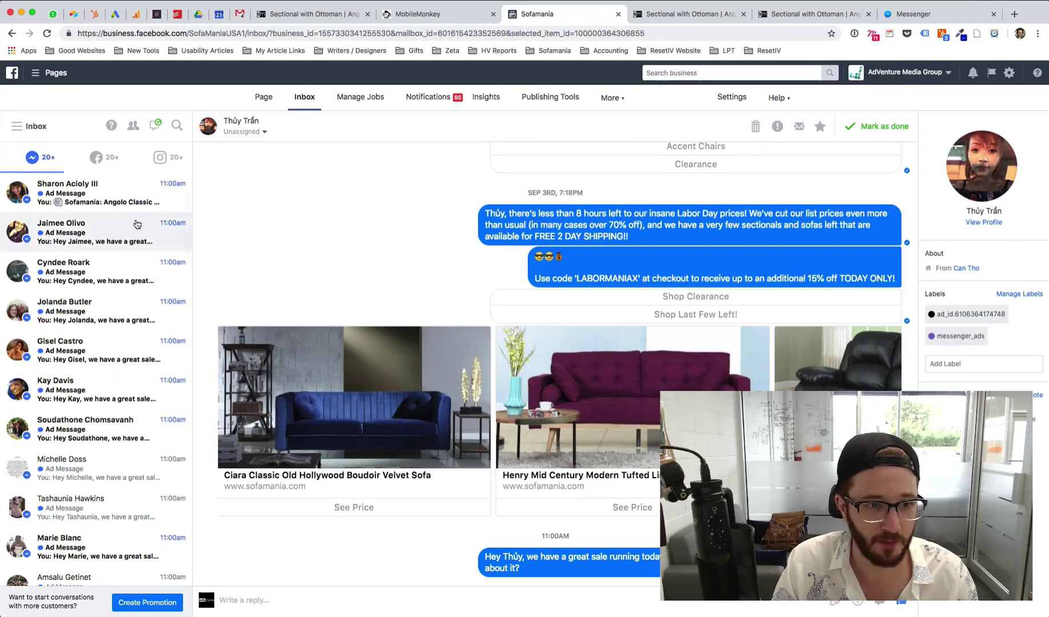
left_click(124, 203)
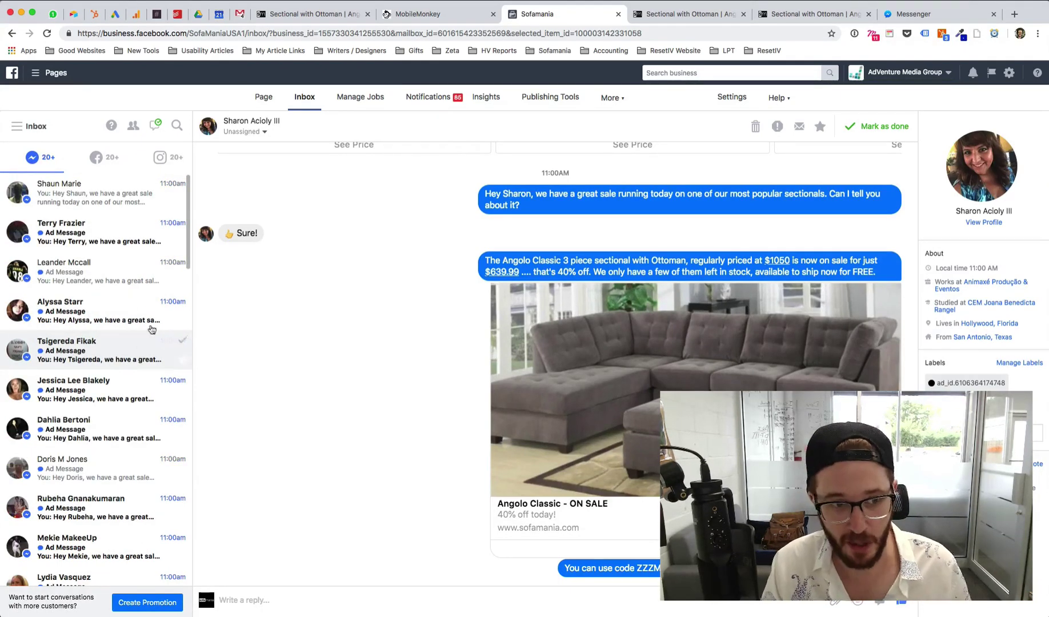
left_click(417, 14)
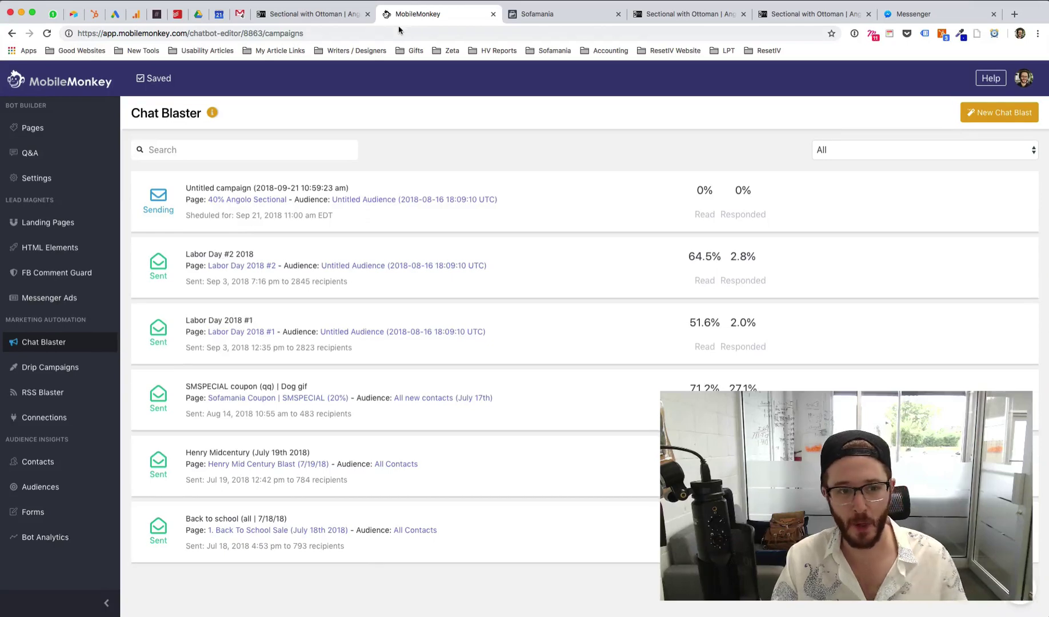